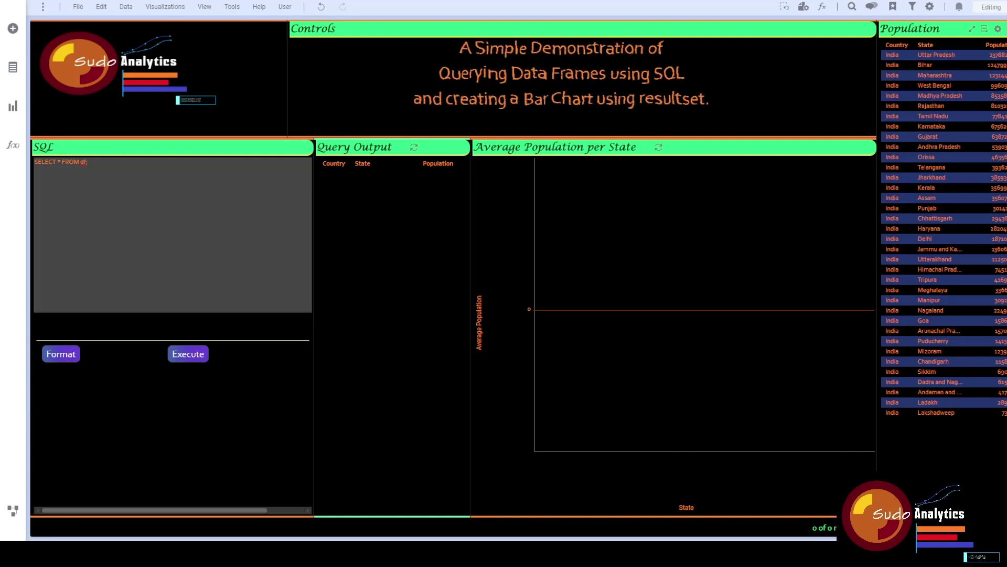
- Format and execute the query SELECT * FROM df;, and widen the Query Output panel slightly
{"action": "left_click", "coordinate": [101, 167]}
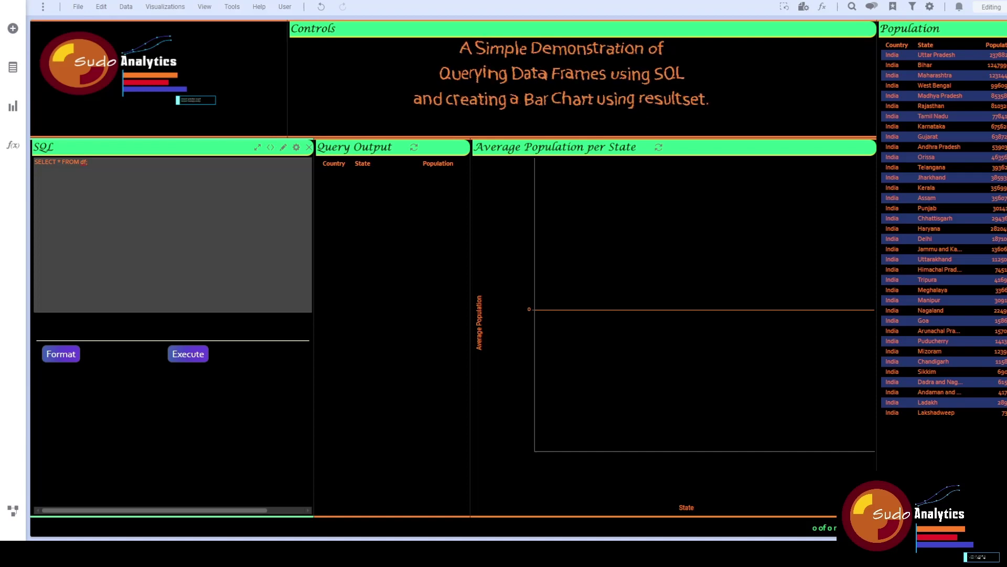
{"action": "left_click", "coordinate": [56, 356]}
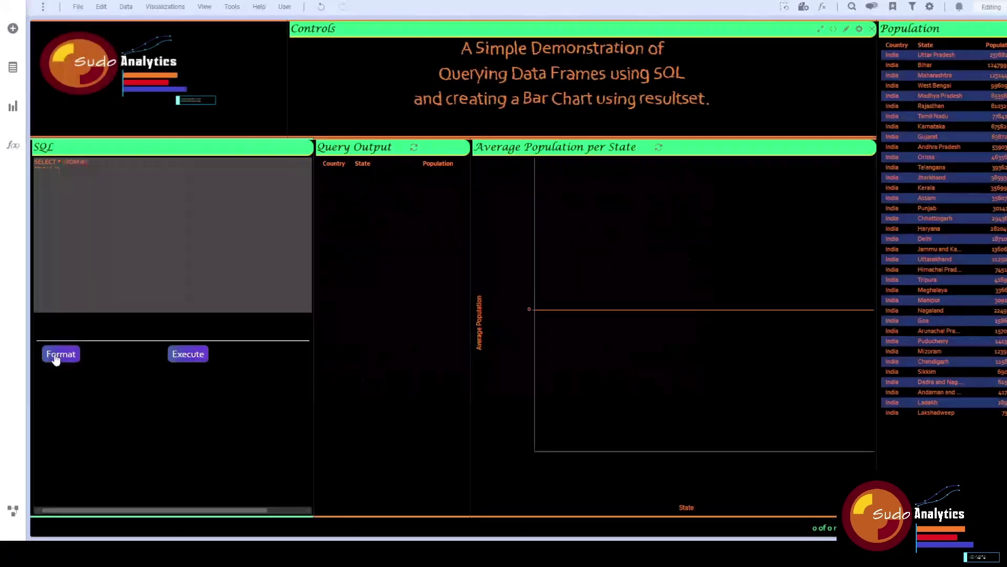
{"action": "left_click", "coordinate": [56, 355]}
{"action": "left_click", "coordinate": [187, 355]}
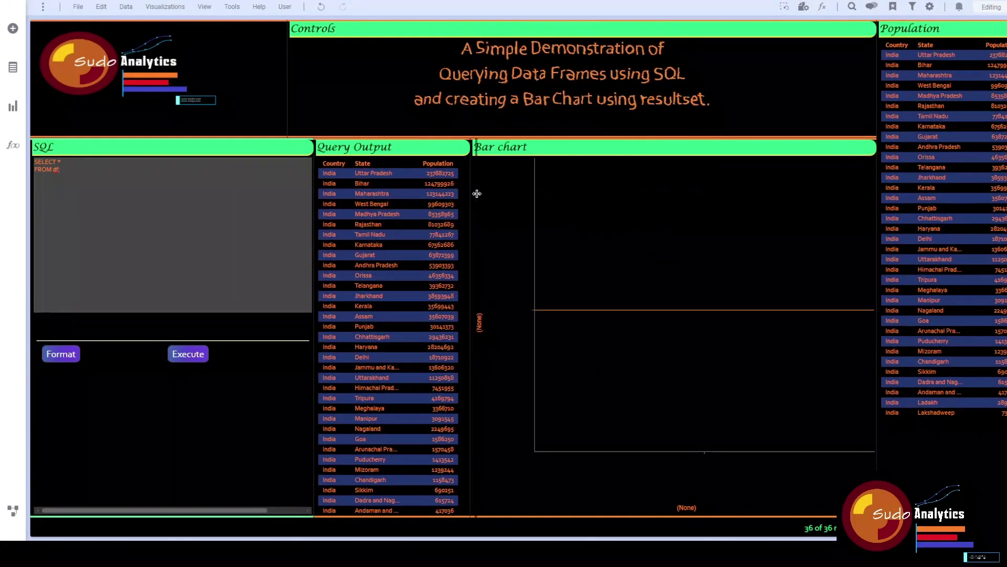
{"action": "left_click_drag", "start_coordinate": [476, 194], "coordinate": [483, 194]}
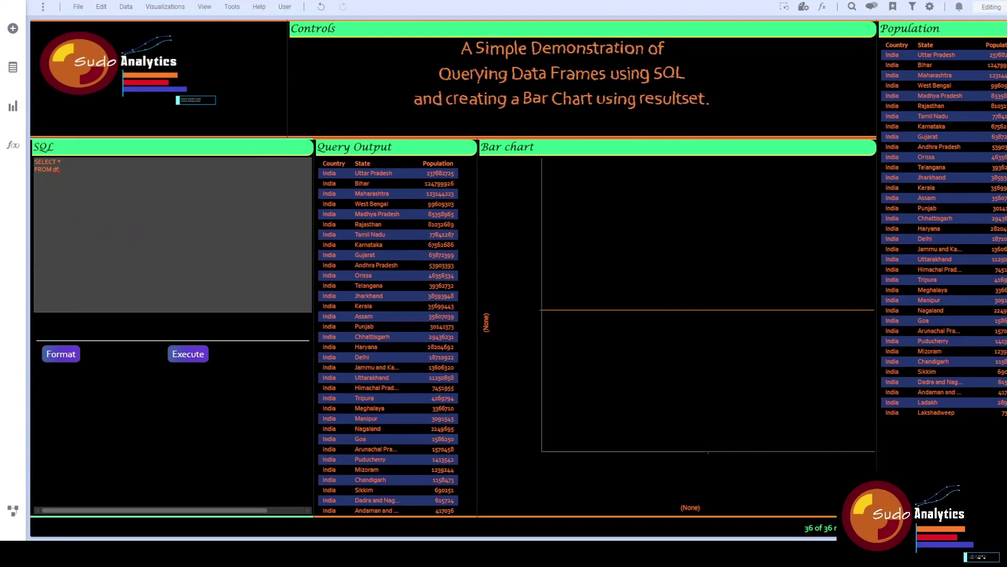
- Add a second query, Select * from df limit 10;, below the first statement in the SQL text area
{"action": "left_click", "coordinate": [57, 169]}
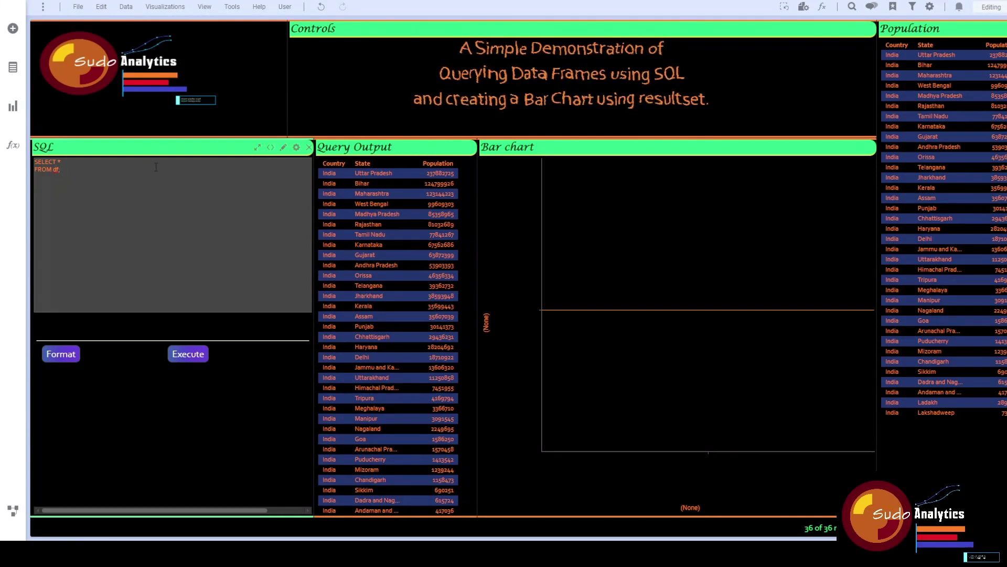
{"action": "key", "text": "Return"}
{"action": "key", "text": "Return"}
{"action": "type", "text": "Select"}
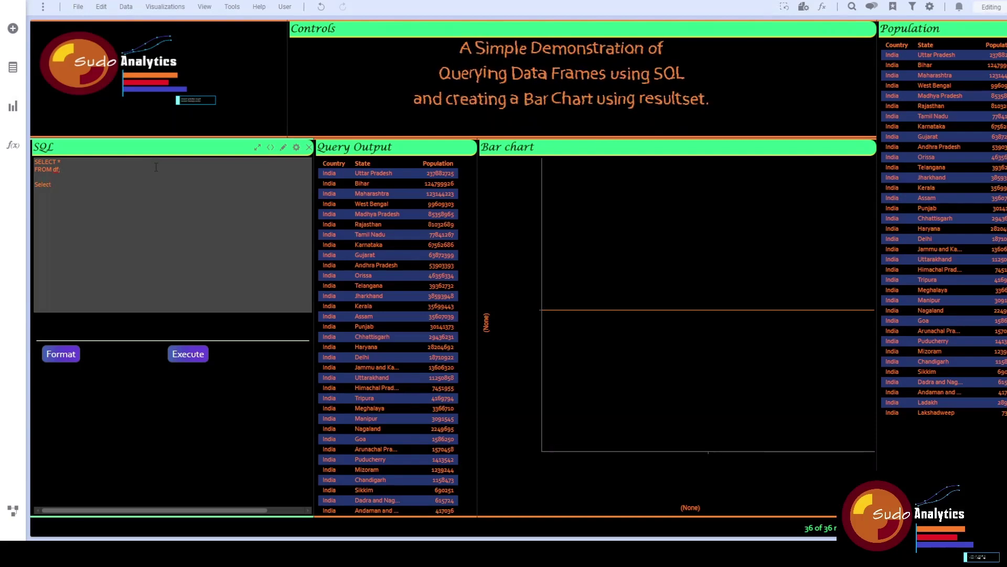
{"action": "type", "text": " *"}
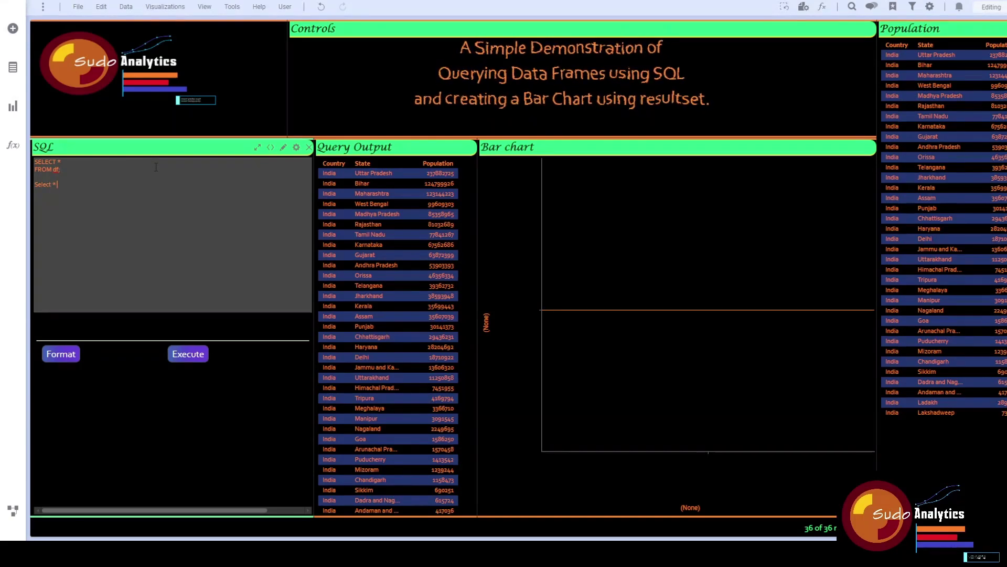
{"action": "type", "text": " from"}
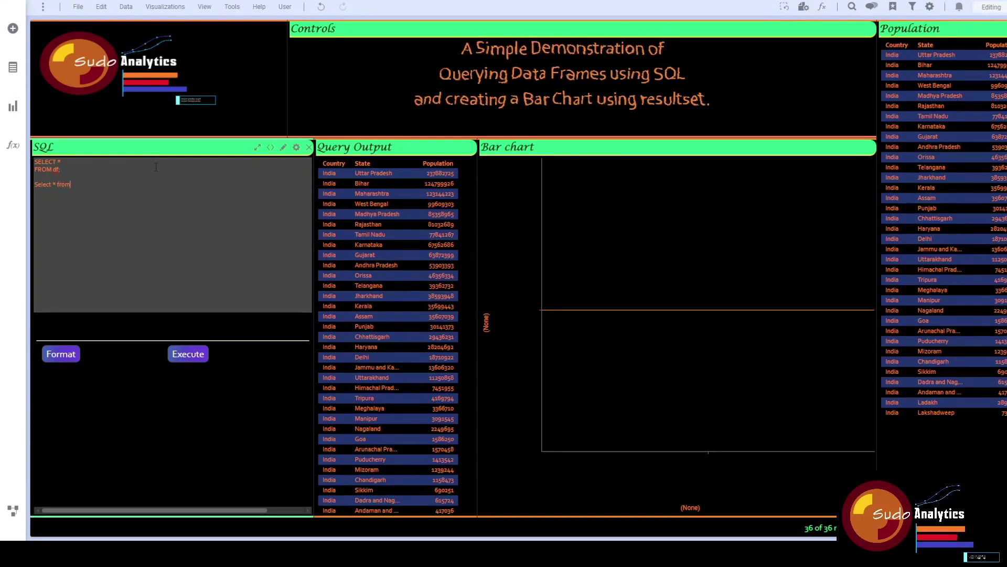
{"action": "type", "text": " df"}
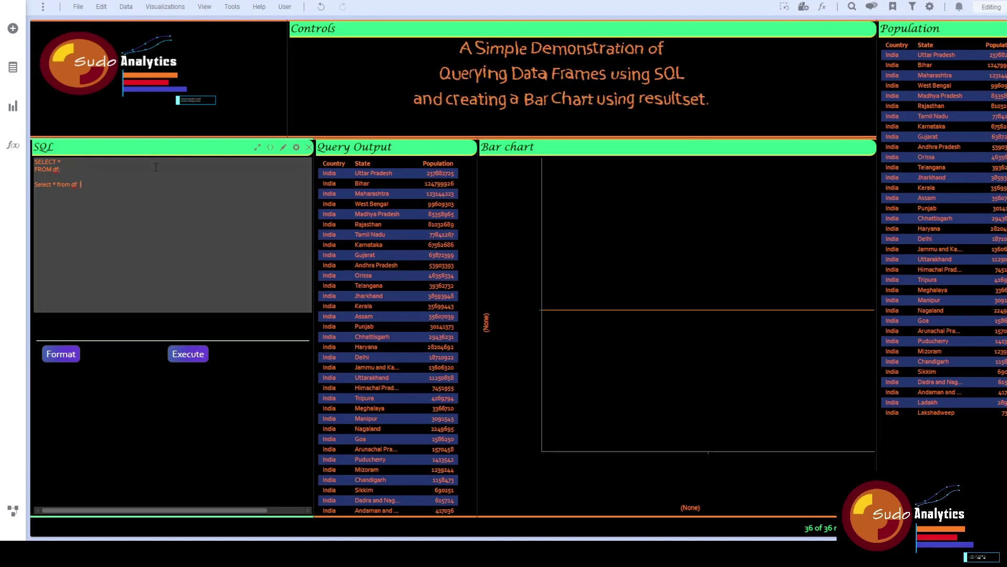
{"action": "type", "text": "limit 5"}
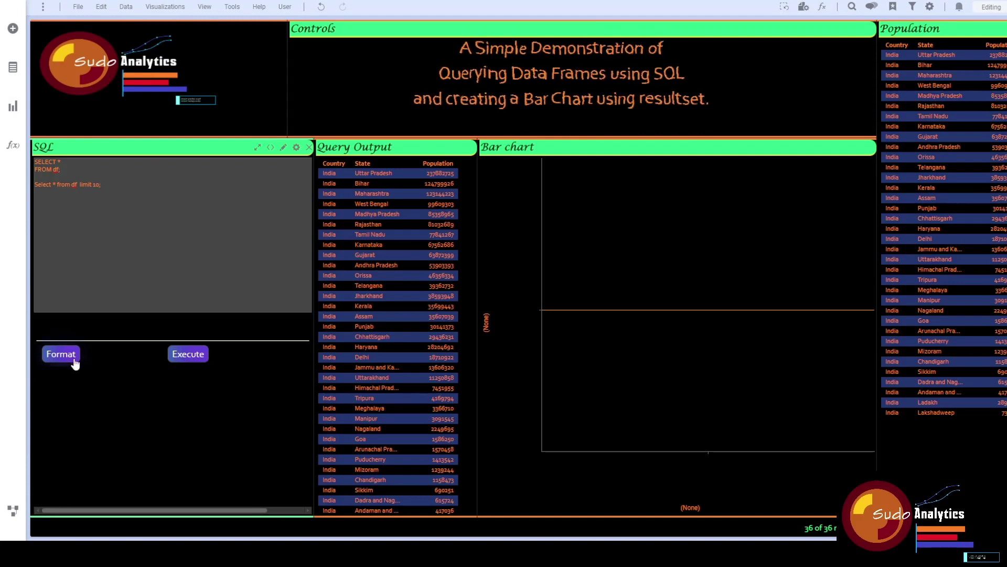
- Format both SQL statements and execute them
{"action": "left_click", "coordinate": [58, 358]}
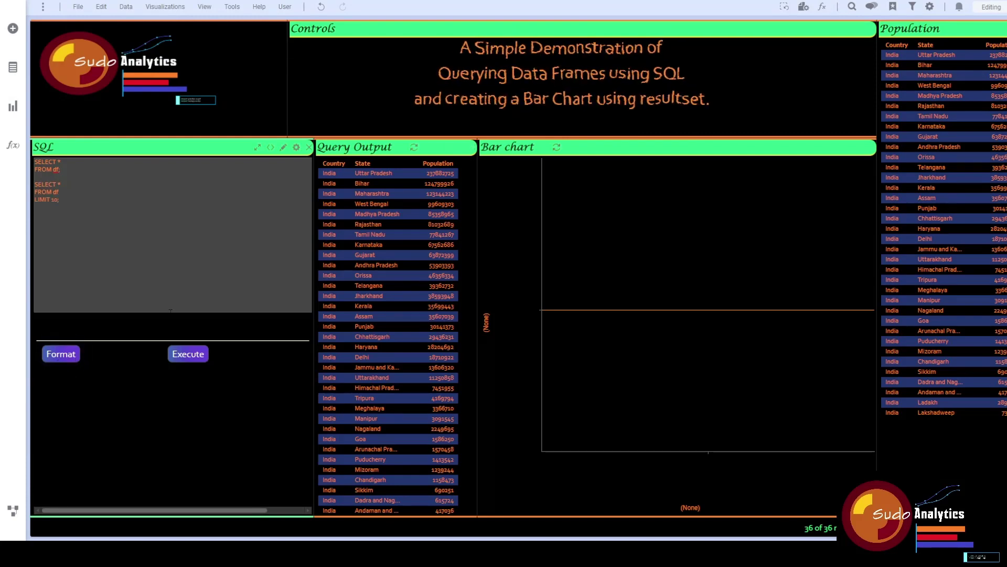
{"action": "left_click_drag", "start_coordinate": [35, 166], "coordinate": [103, 233]}
{"action": "left_click", "coordinate": [103, 234]}
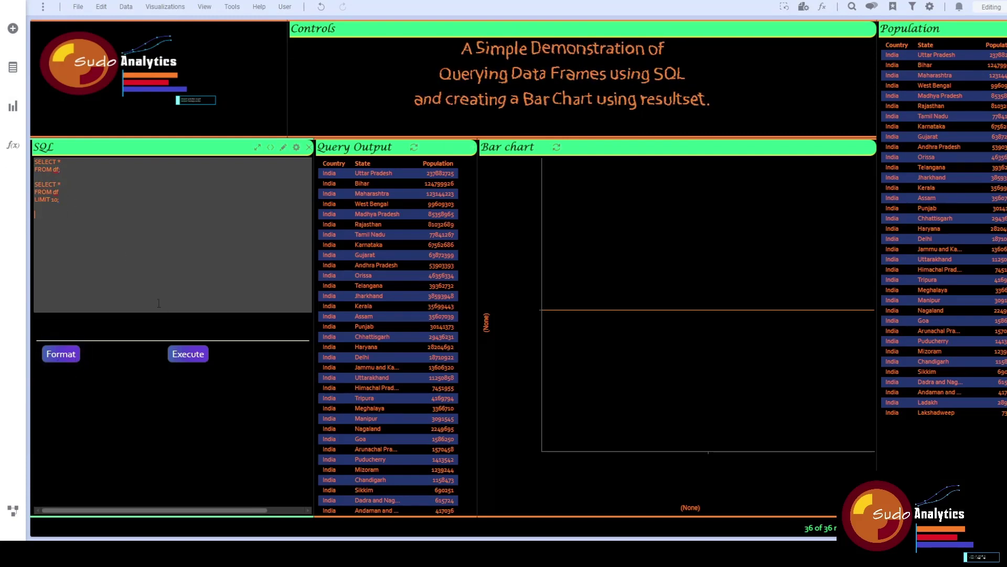
{"action": "left_click", "coordinate": [199, 357]}
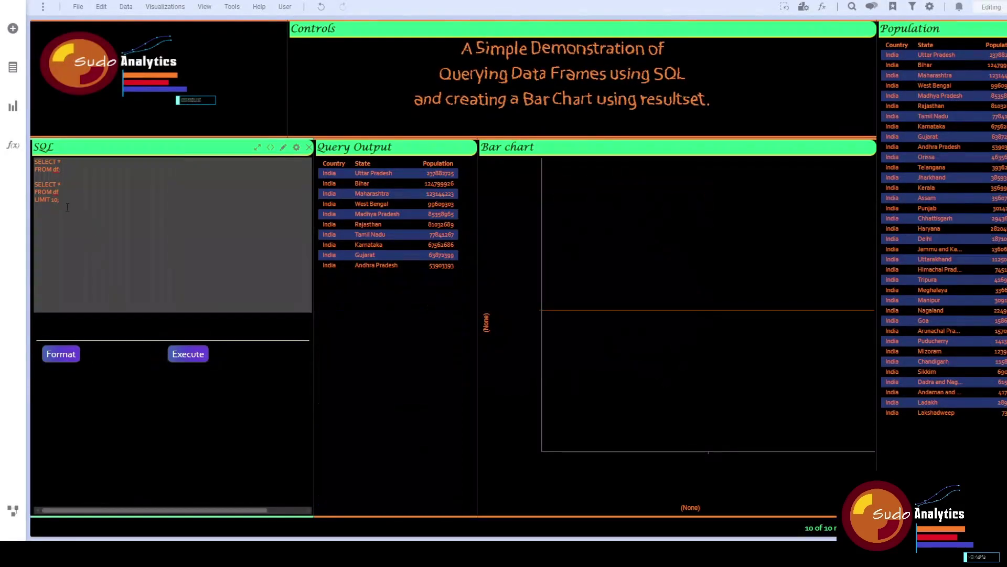
- Remove the line breaks so both SQL statements stand on a single line, and execute them
{"action": "left_click_drag", "start_coordinate": [66, 199], "coordinate": [32, 184]}
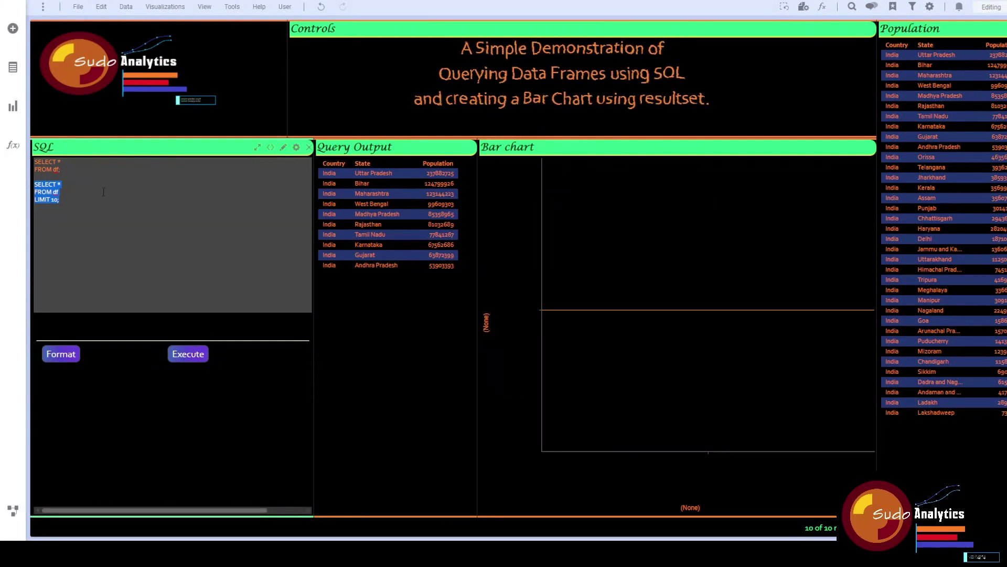
{"action": "left_click", "coordinate": [69, 174]}
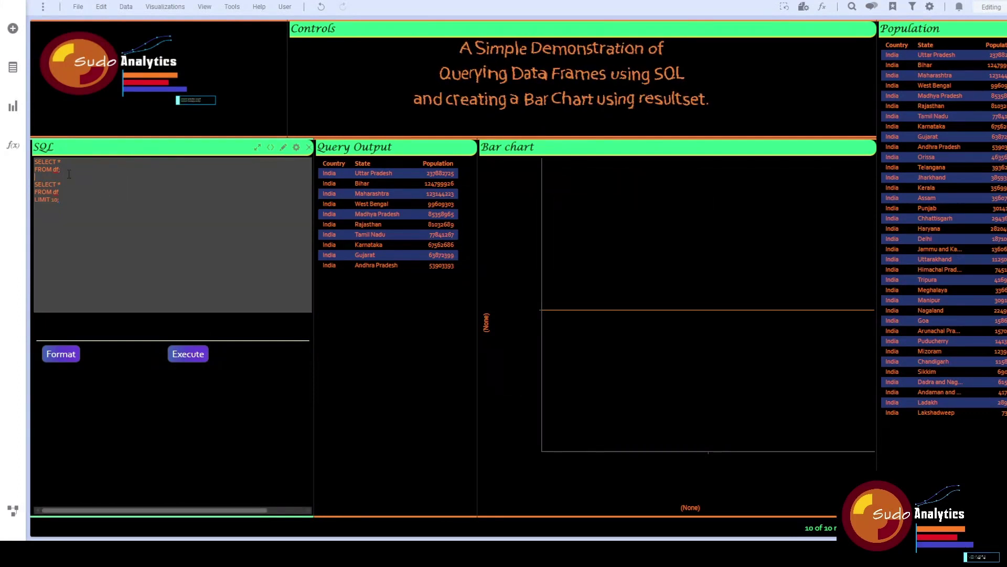
{"action": "key", "text": "BackSpace"}
{"action": "key", "text": "Delete"}
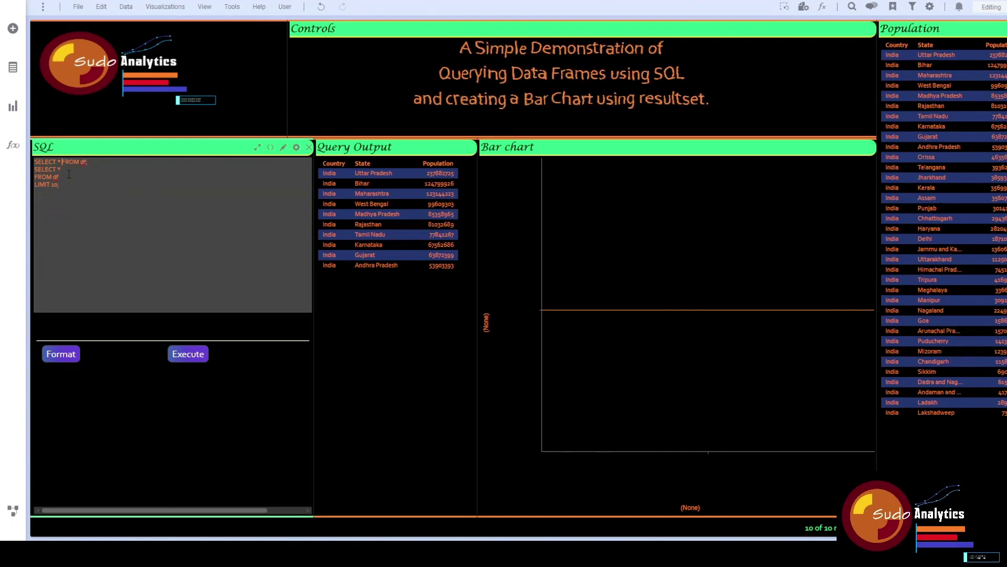
{"action": "key", "text": "Delete"}
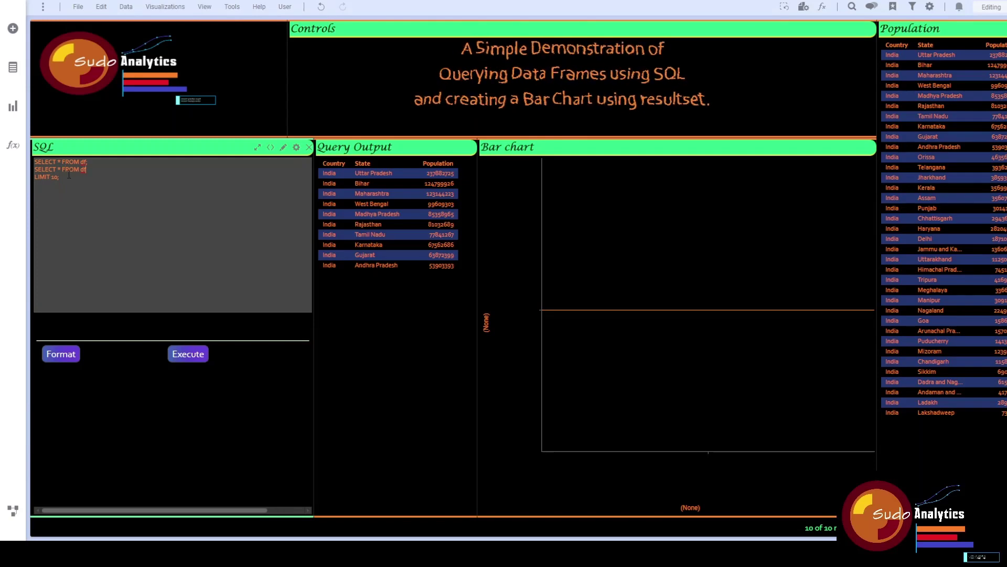
{"action": "key", "text": "BackSpace"}
{"action": "key", "text": "BackSpace"}
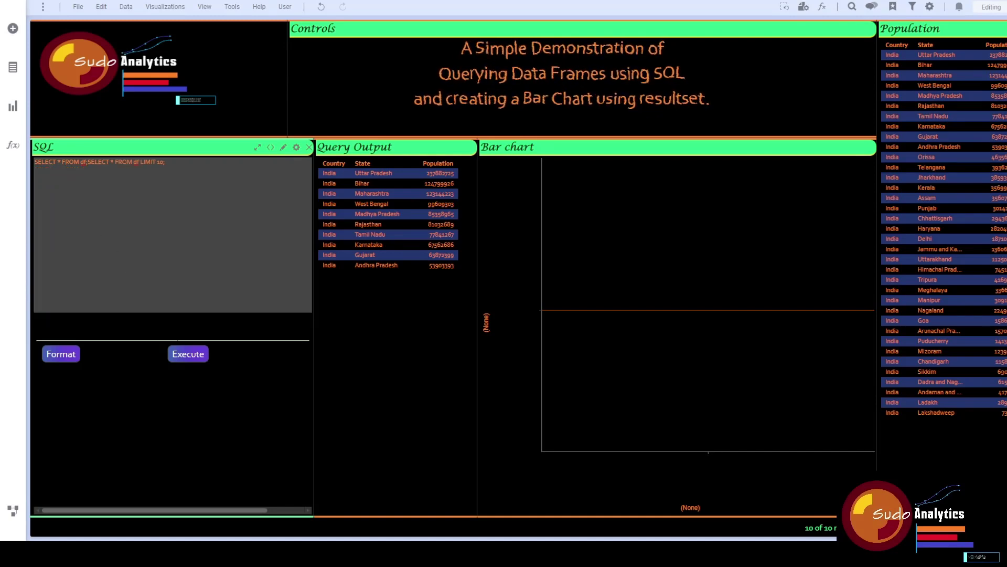
{"action": "left_click", "coordinate": [185, 361]}
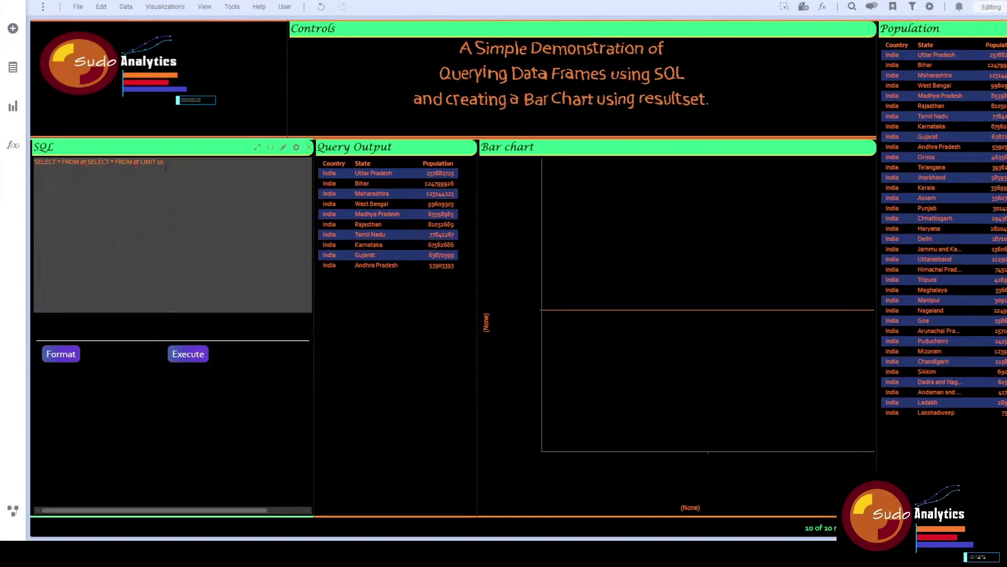
- Change the second query's limit to 15 and execute the SQL
{"action": "key", "text": "BackSpace"}
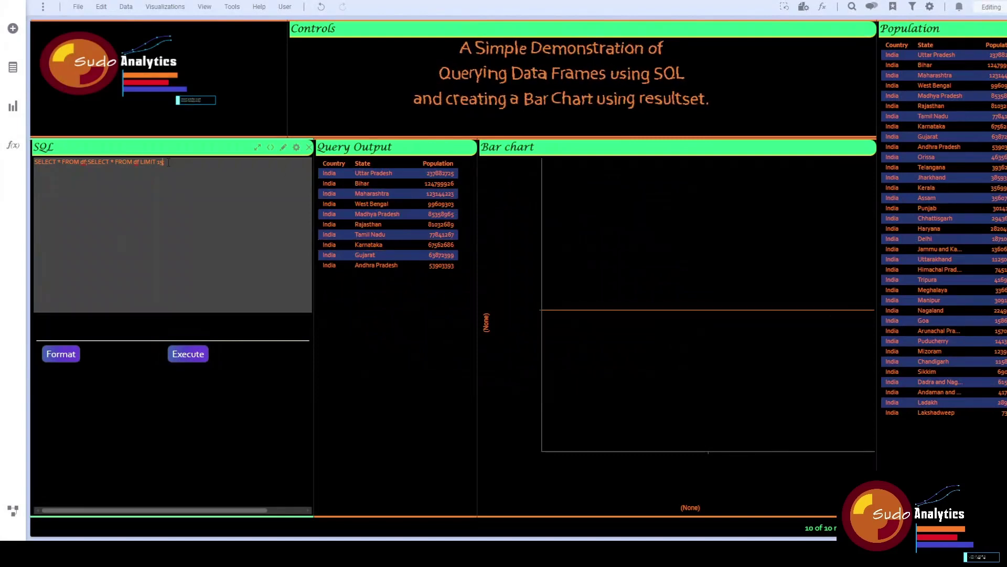
{"action": "type", "text": "5;"}
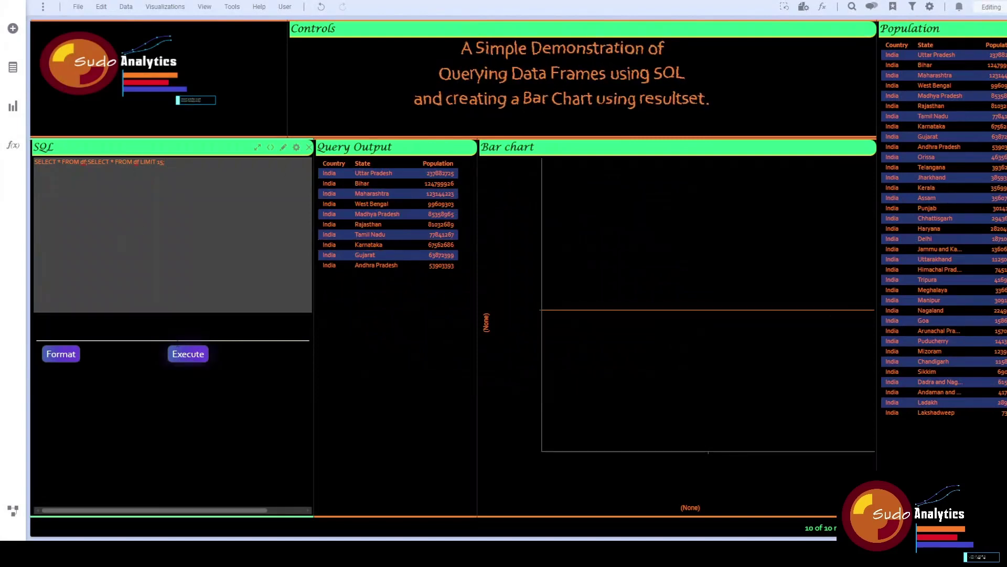
{"action": "left_click", "coordinate": [183, 357]}
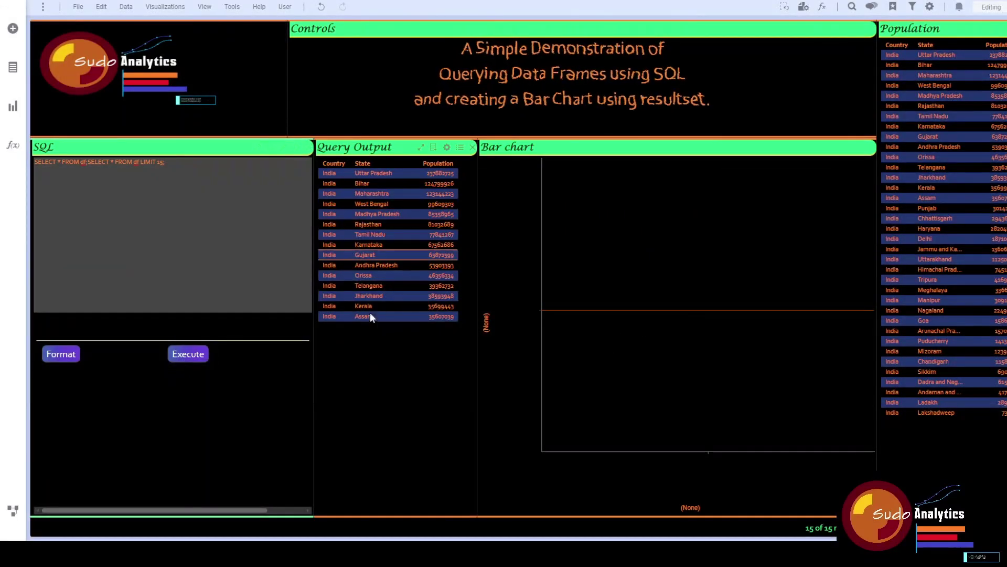
{"action": "left_click", "coordinate": [412, 365]}
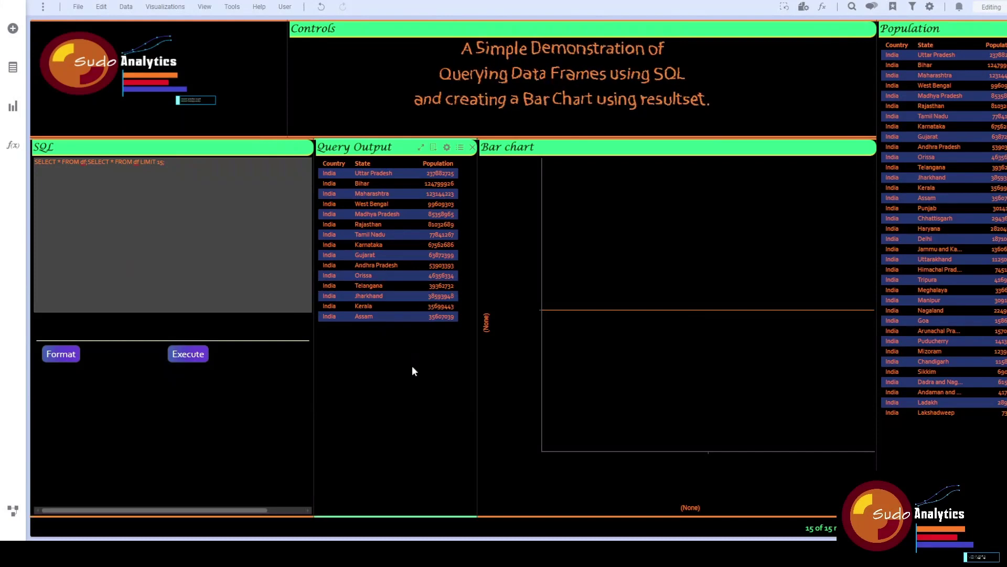
- Reformat the SQL, and append and execute SELECT *, '<[State]>' AS "xaxis", 'Avg([Population])' AS "yaxis" FROM df;
{"action": "left_click", "coordinate": [77, 353]}
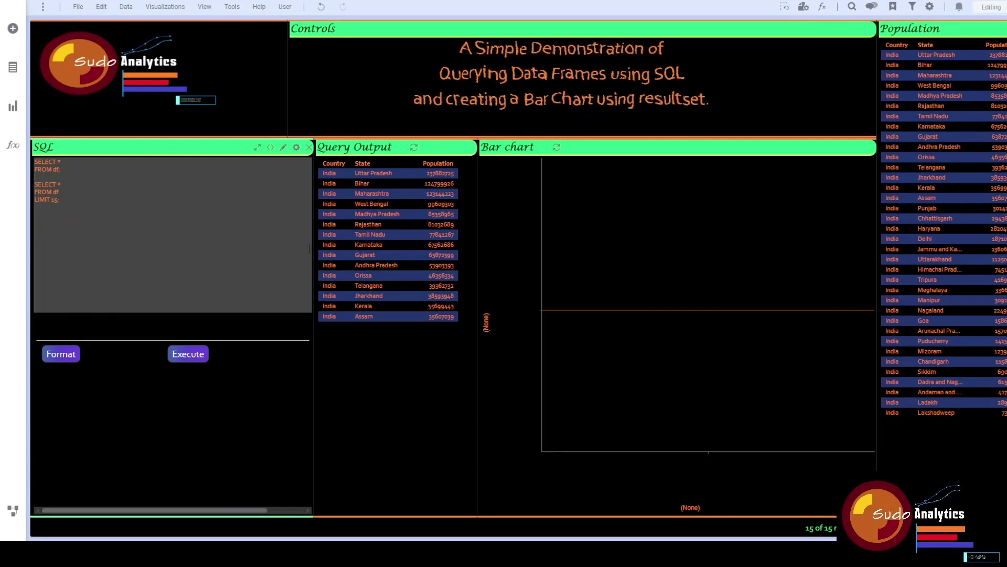
{"action": "left_click", "coordinate": [143, 222]}
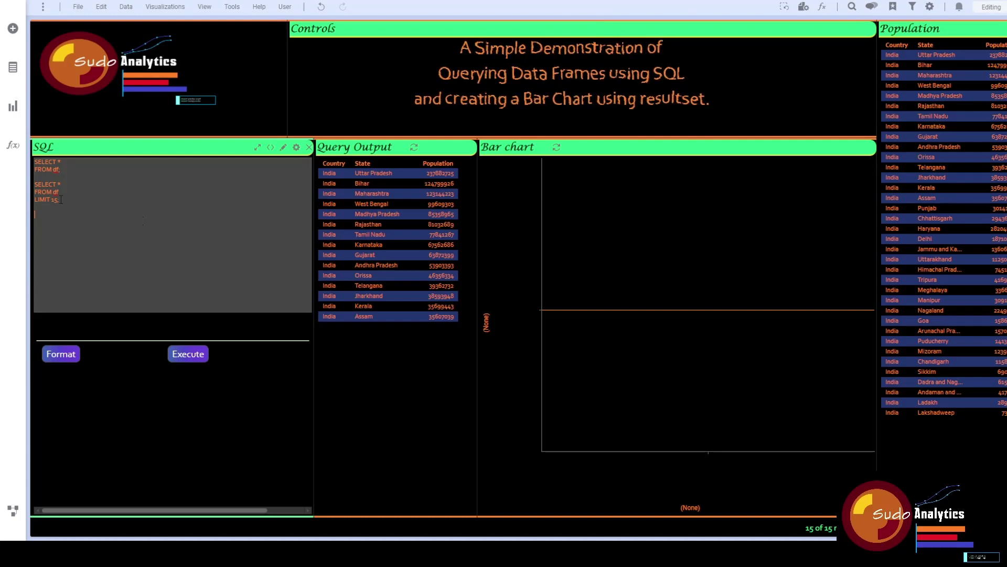
{"action": "type", "text": "SELECT *,     '<[State]>' AS \"xaxis\",     'Avg([Population])' AS \"yaxis\" FROM df"}
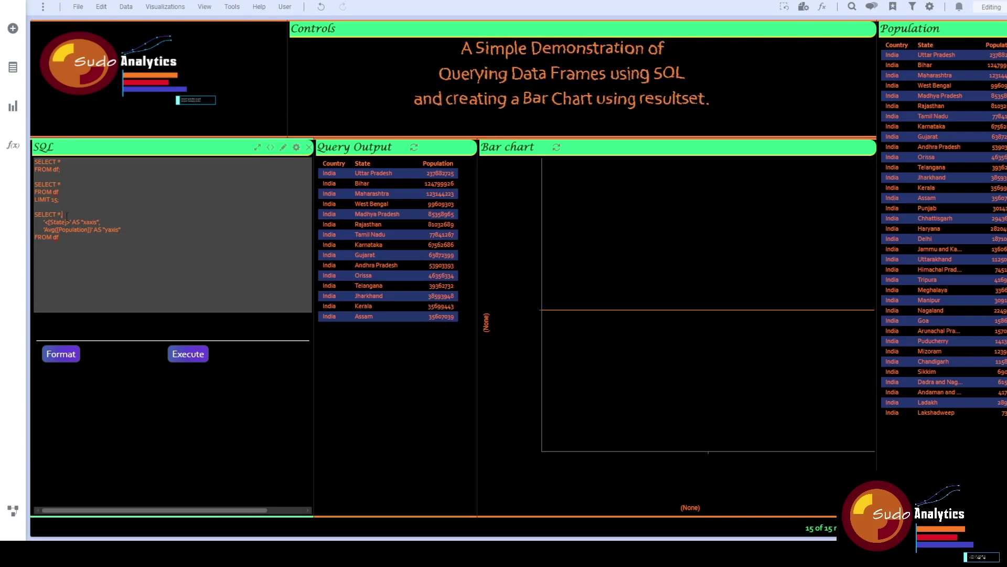
{"action": "left_click", "coordinate": [62, 214]}
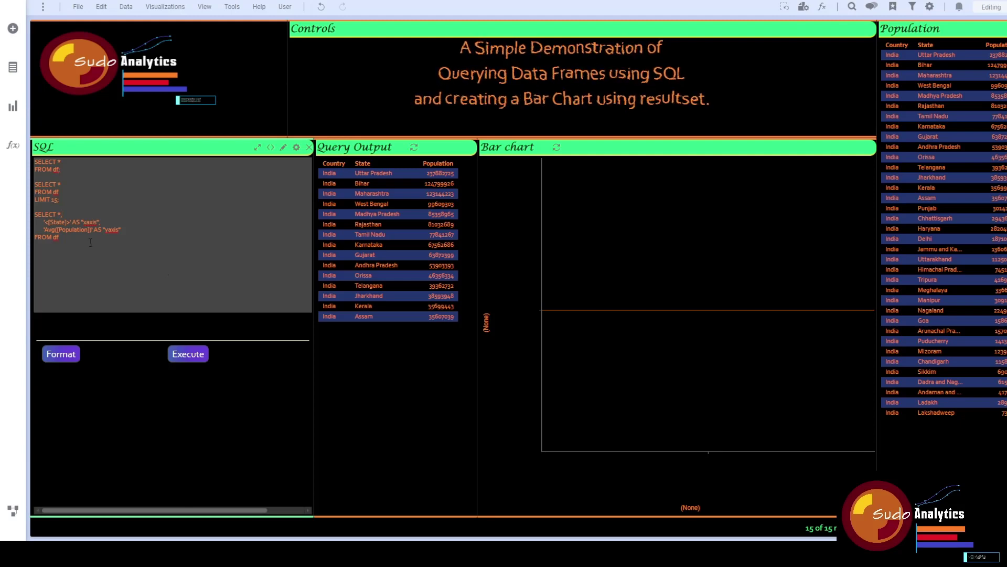
{"action": "left_click_drag", "start_coordinate": [62, 215], "coordinate": [58, 214]}
{"action": "left_click", "coordinate": [69, 224]}
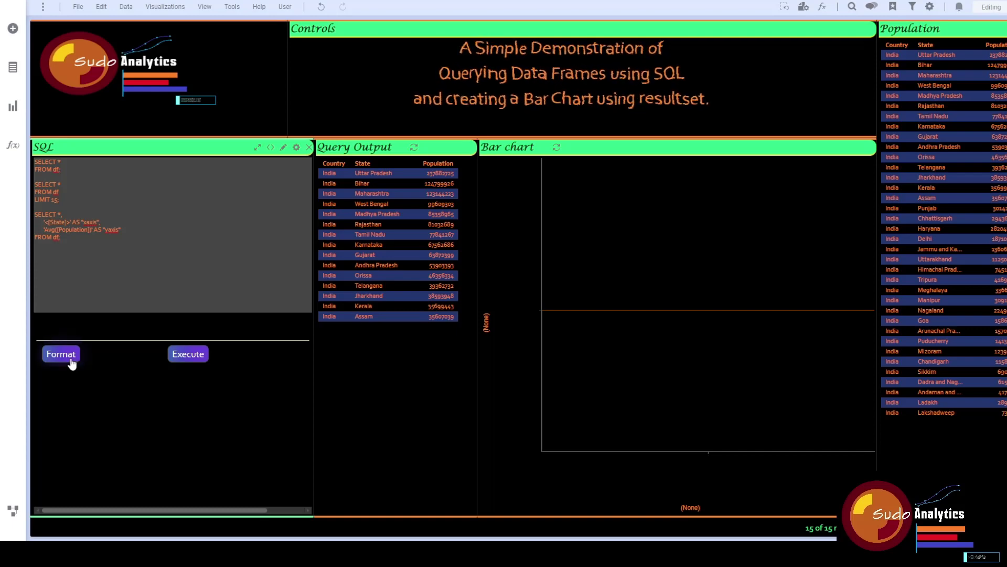
{"action": "left_click", "coordinate": [189, 355]}
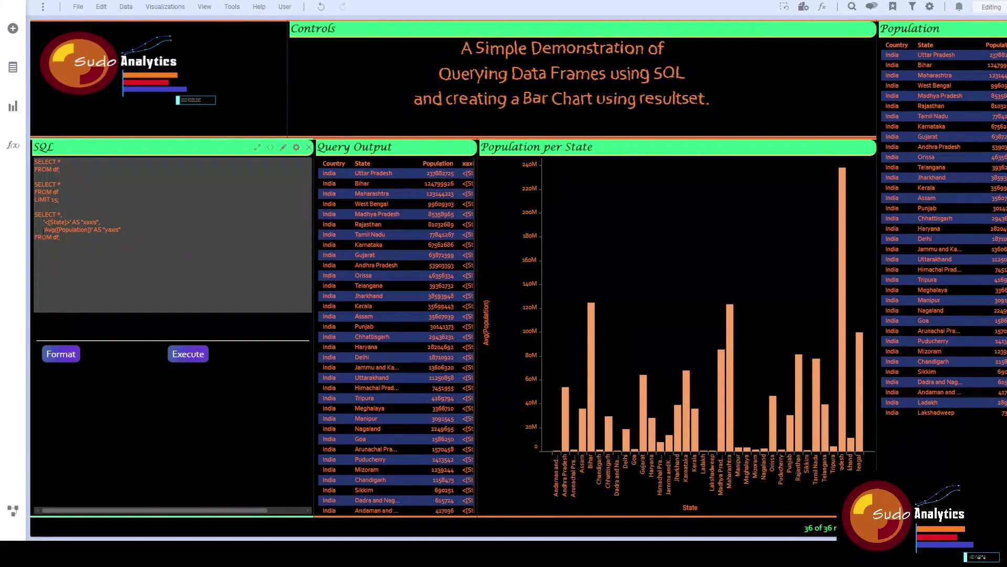
{"action": "left_click_drag", "start_coordinate": [43, 230], "coordinate": [122, 231]}
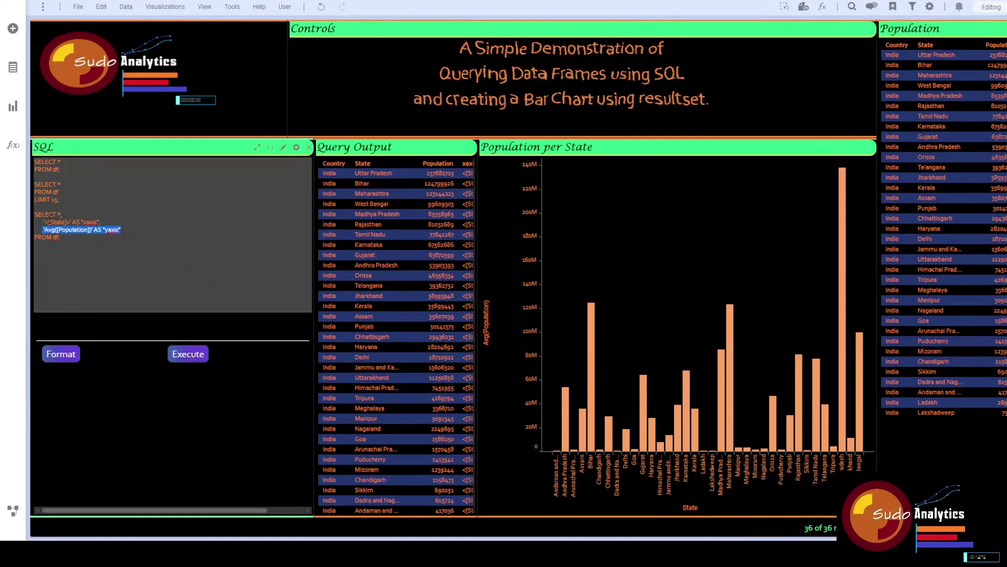
{"action": "left_click_drag", "start_coordinate": [43, 222], "coordinate": [148, 221]}
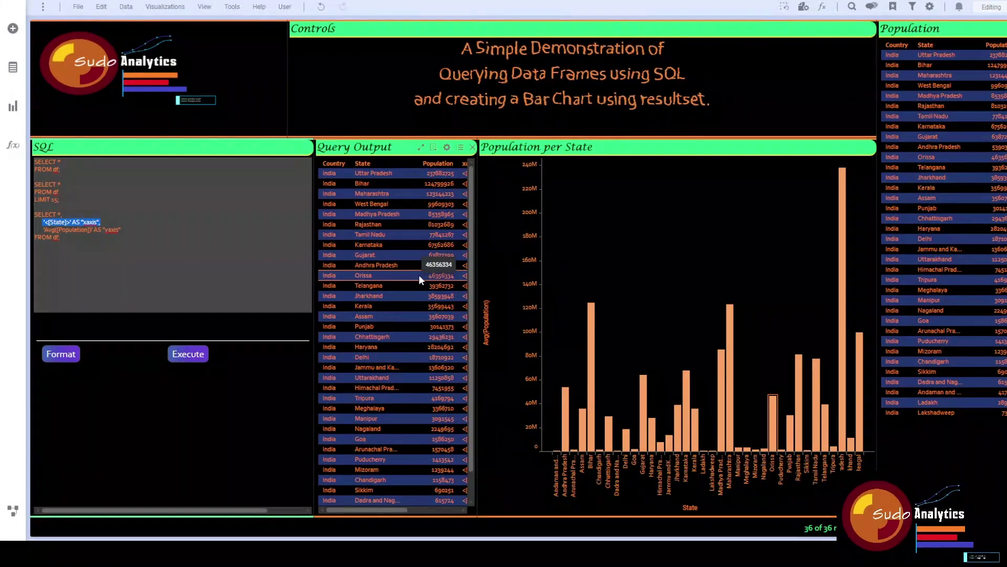
{"action": "left_click", "coordinate": [850, 341]}
{"action": "left_click", "coordinate": [135, 262]}
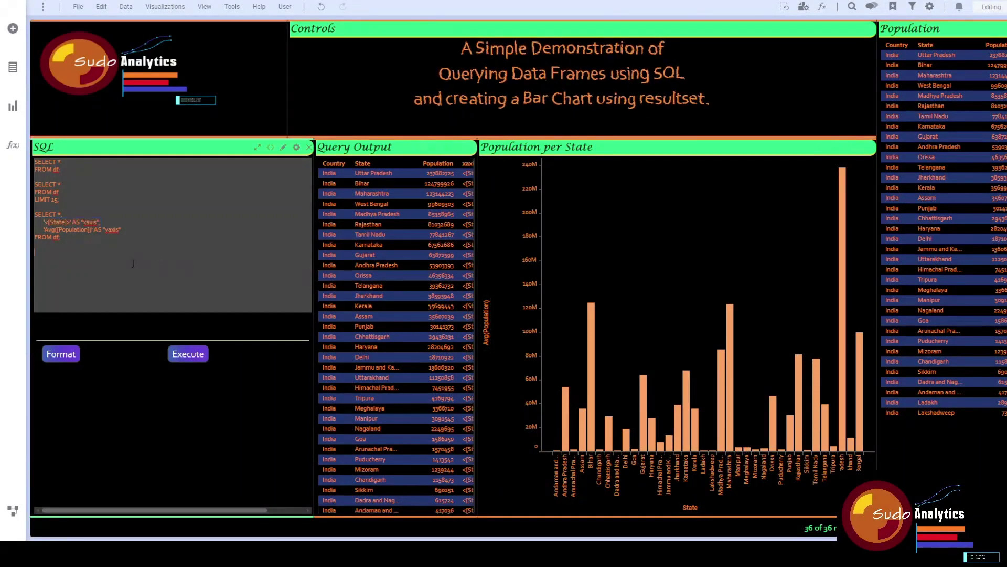
- Change the third query's y-axis expression to 'Sum([Population]) as [Total Population]'
{"action": "double_click", "coordinate": [48, 230]}
{"action": "left_click", "coordinate": [678, 164]}
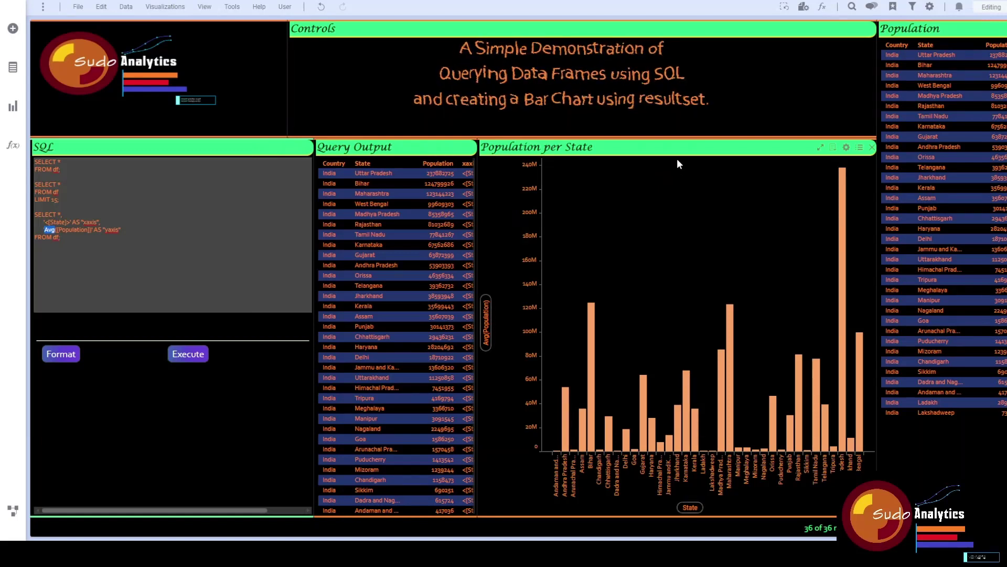
{"action": "type", "text": "Sum"}
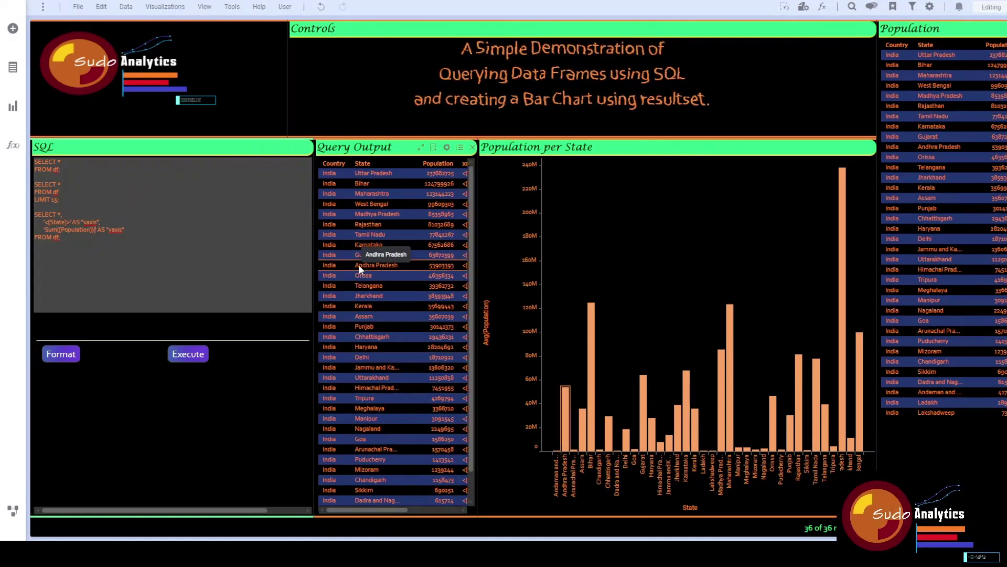
{"action": "type", "text": "as []"}
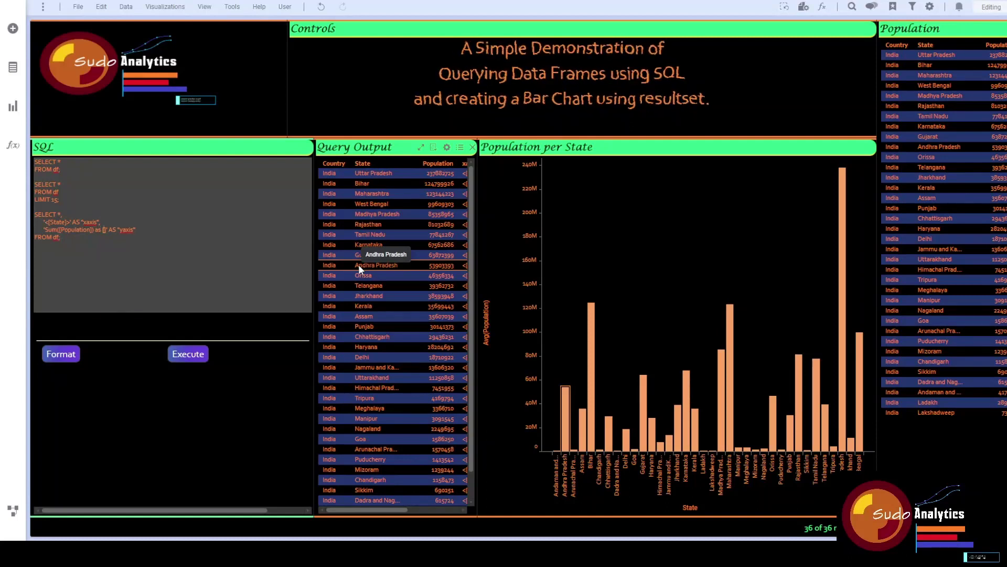
{"action": "type", "text": "Total Popul"}
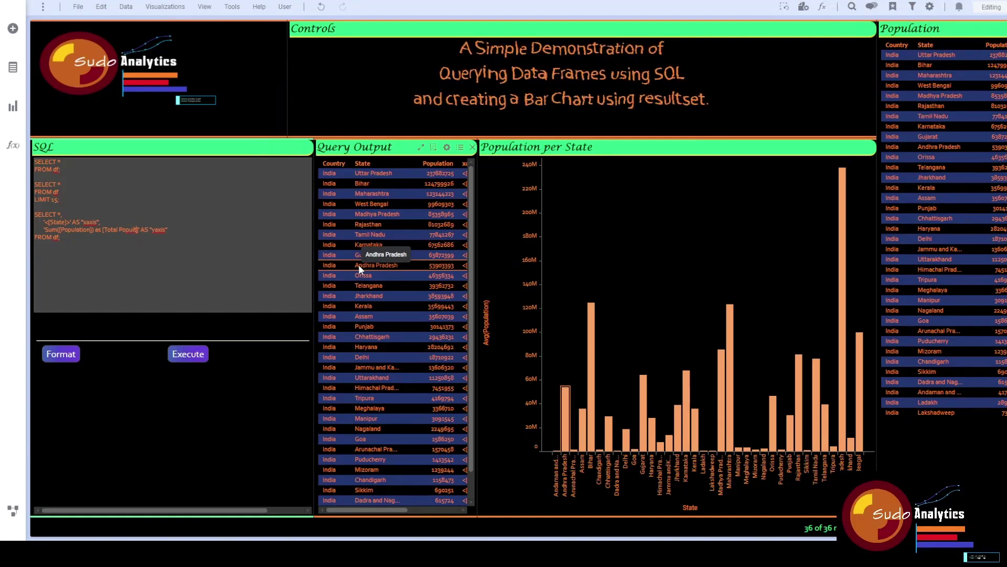
{"action": "type", "text": "ation"}
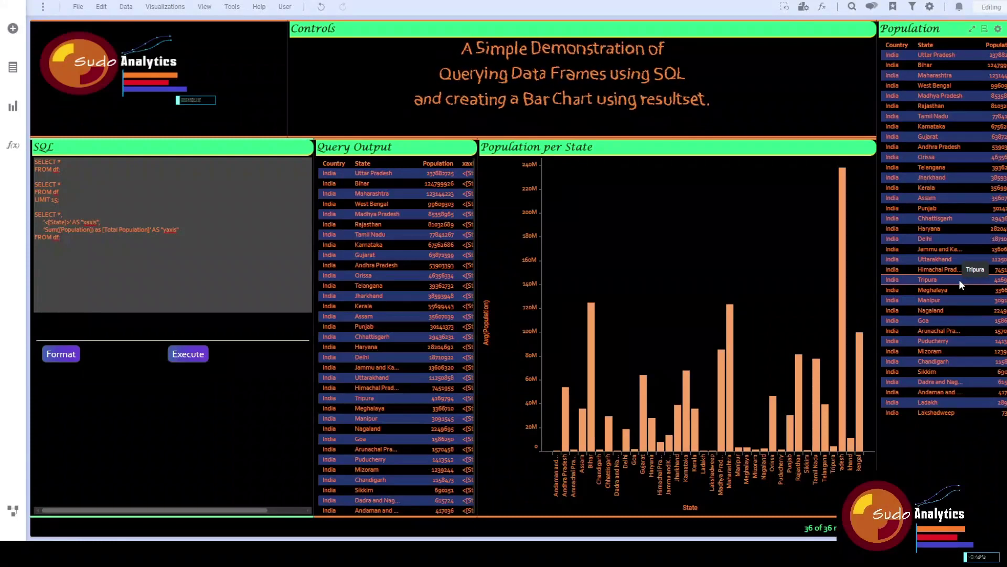
{"action": "left_click", "coordinate": [259, 241]}
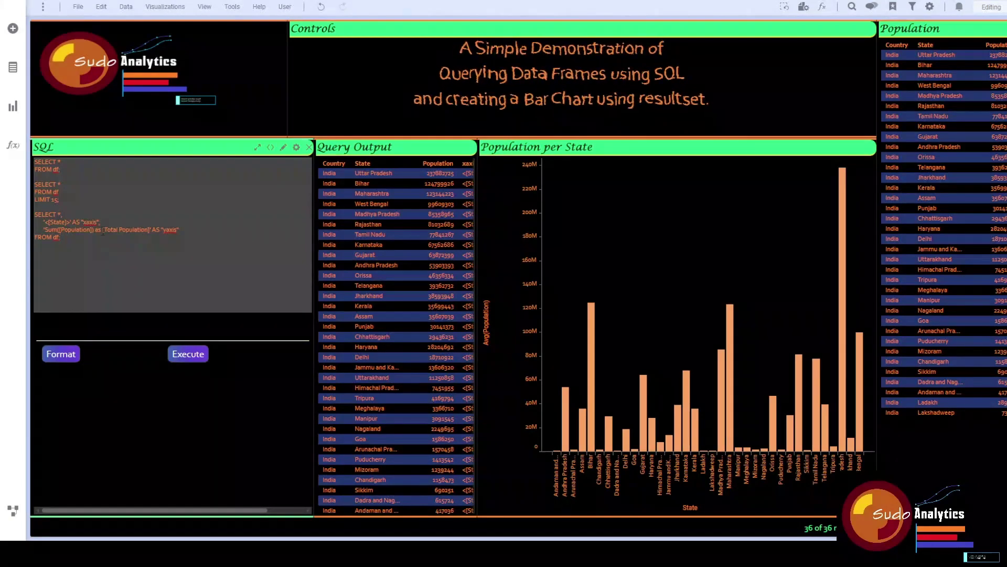
{"action": "left_click_drag", "start_coordinate": [103, 231], "coordinate": [151, 226]}
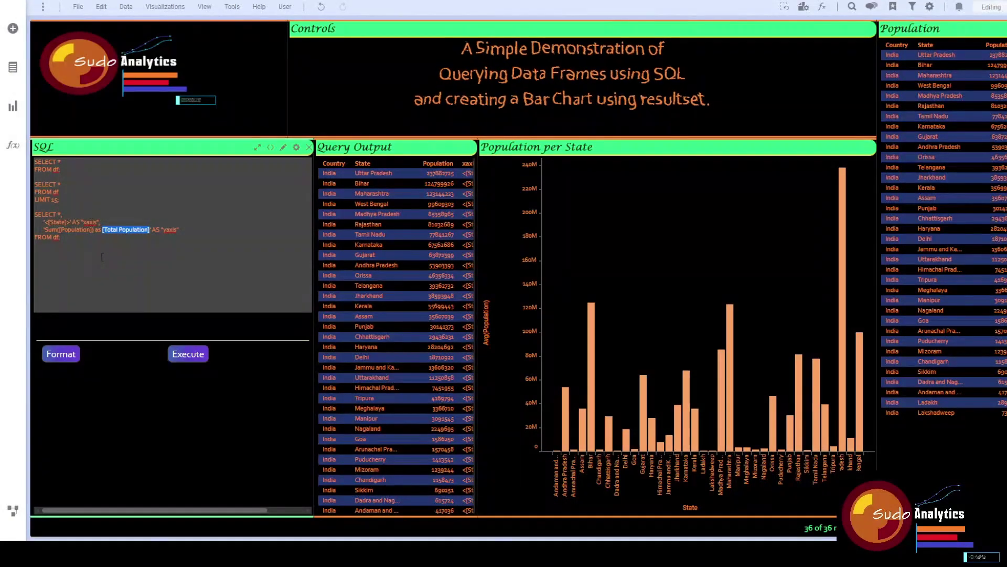
- Add the condition WHERE Population < 100000 to the third query, and format and execute the SQL
{"action": "left_click", "coordinate": [58, 238]}
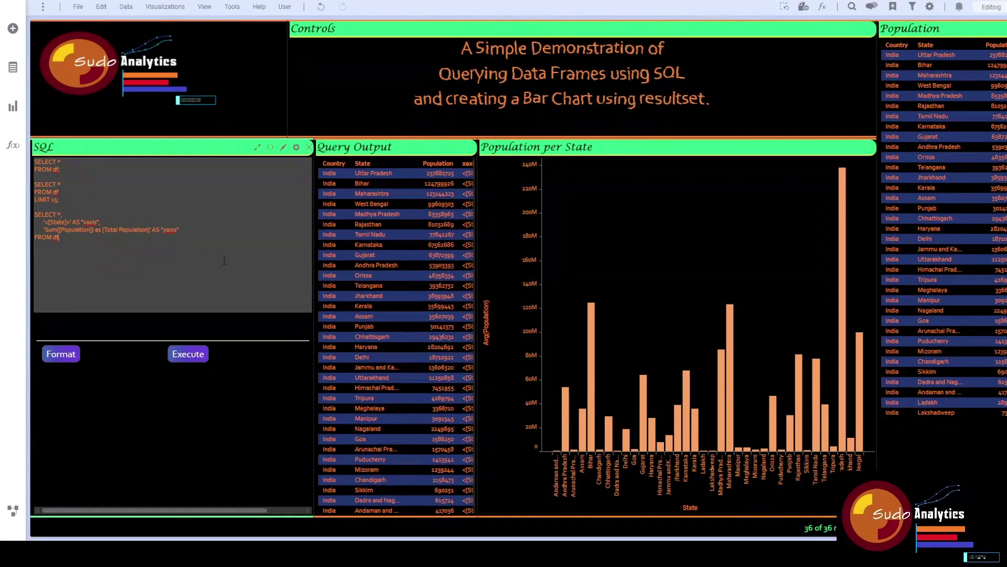
{"action": "key", "text": "Return"}
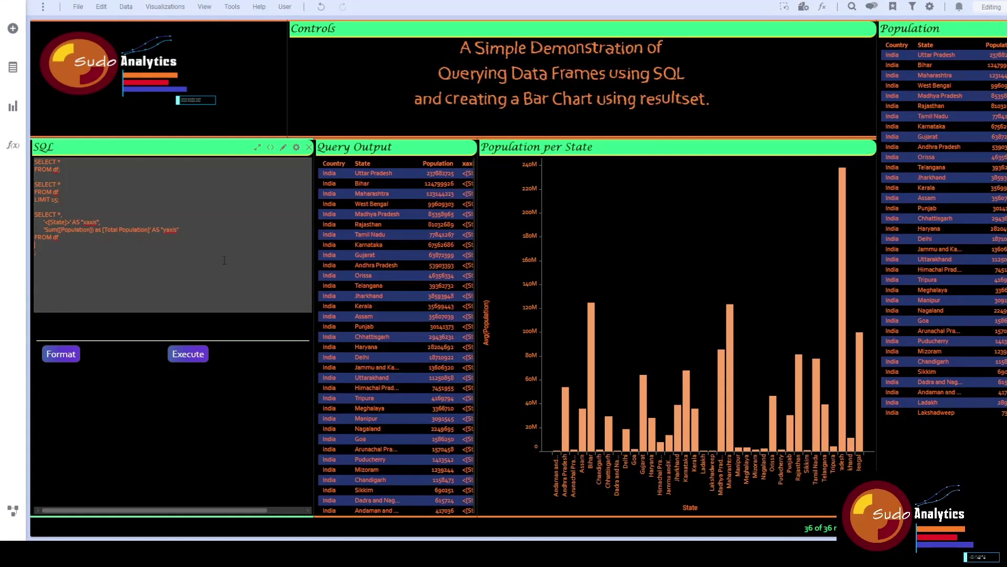
{"action": "type", "text": "where"}
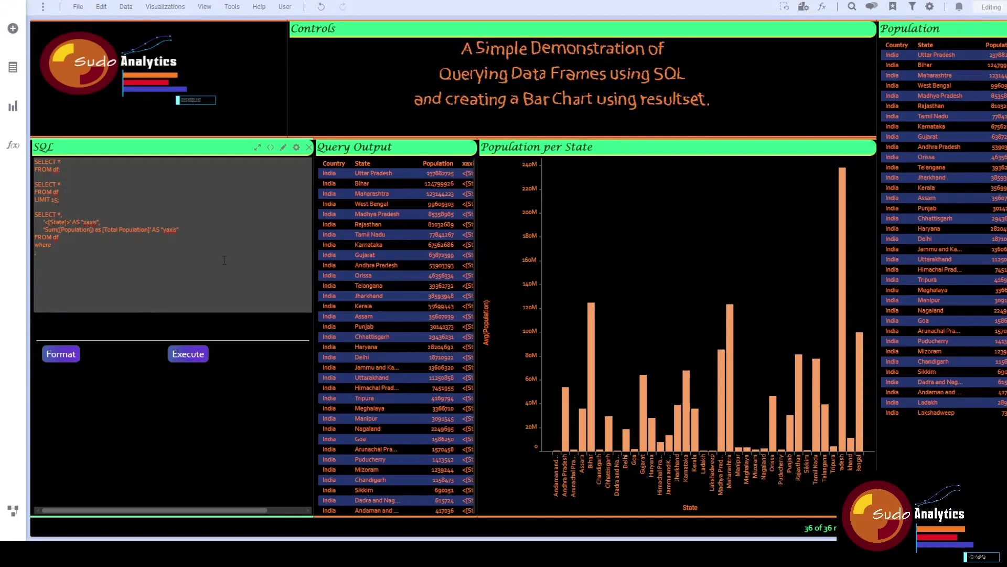
{"action": "type", "text": " Popul"}
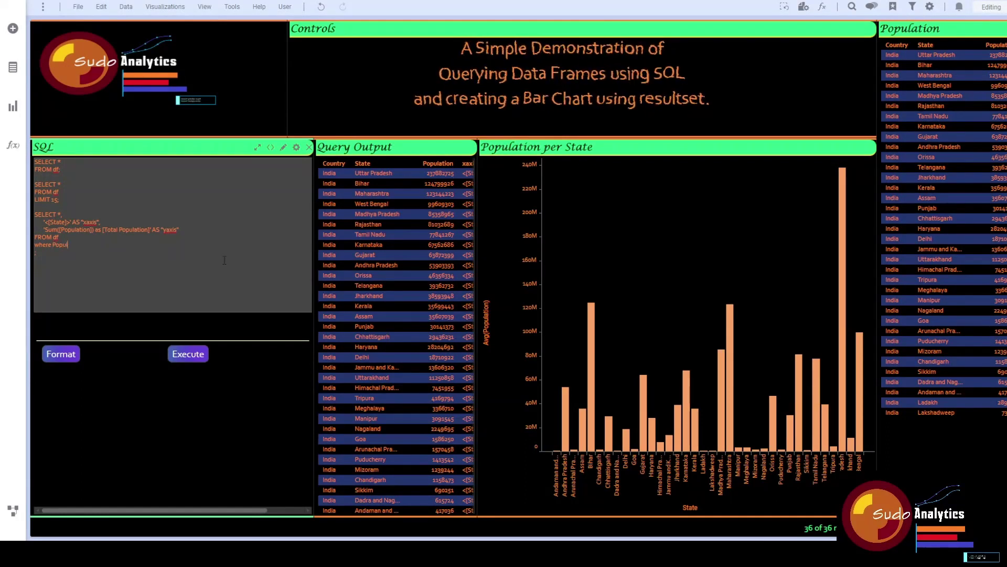
{"action": "type", "text": "ations"}
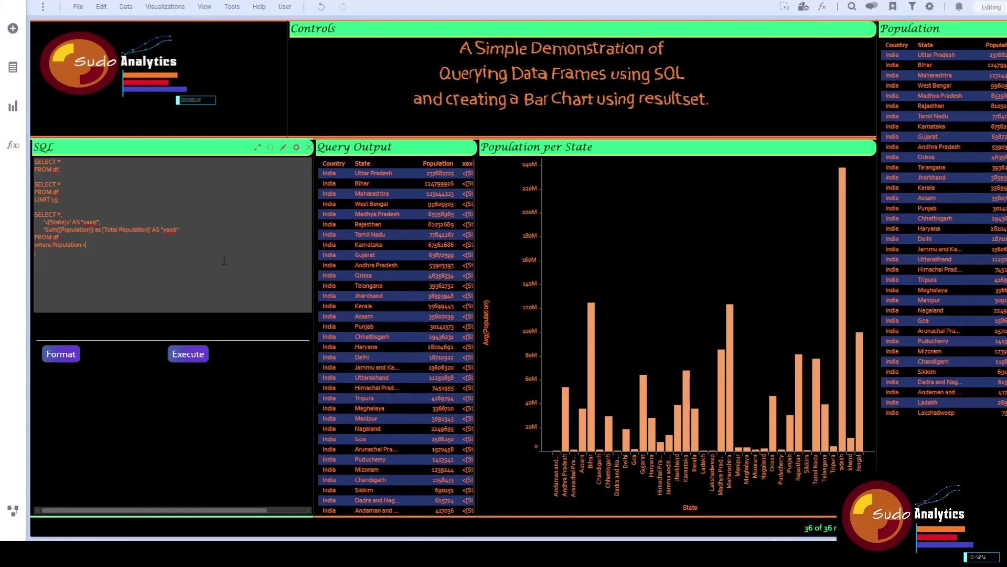
{"action": "type", "text": " 100000"}
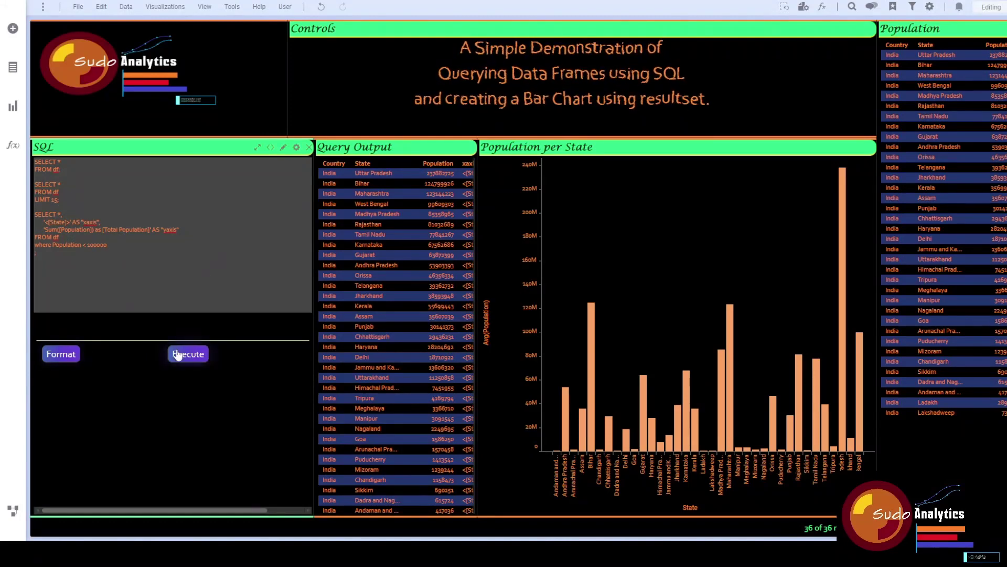
{"action": "left_click", "coordinate": [62, 354]}
{"action": "left_click", "coordinate": [192, 359]}
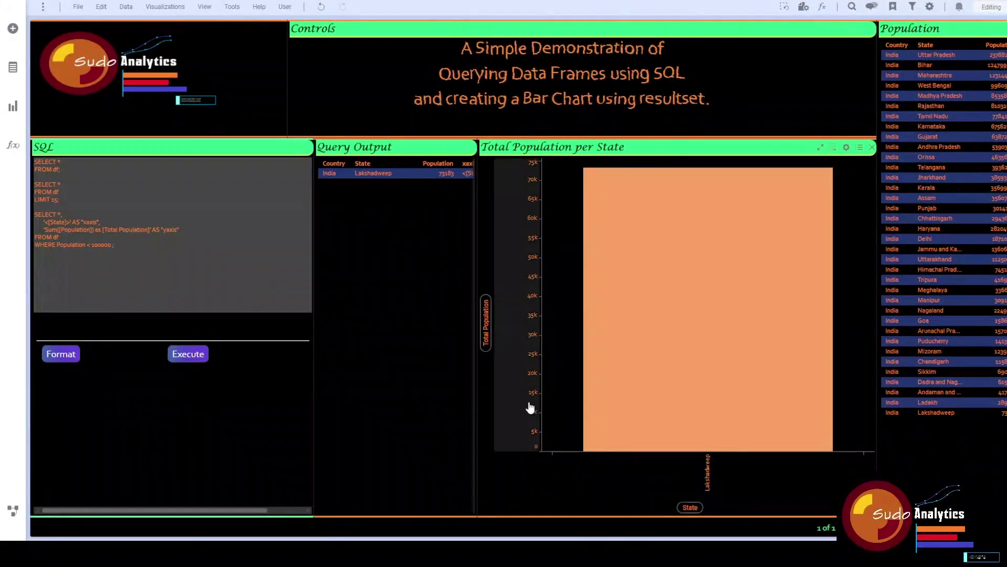
- Execute the third query with its Population limit raised to 230000, and again with the limit at 330000
{"action": "mouse_move", "coordinate": [700, 460]}
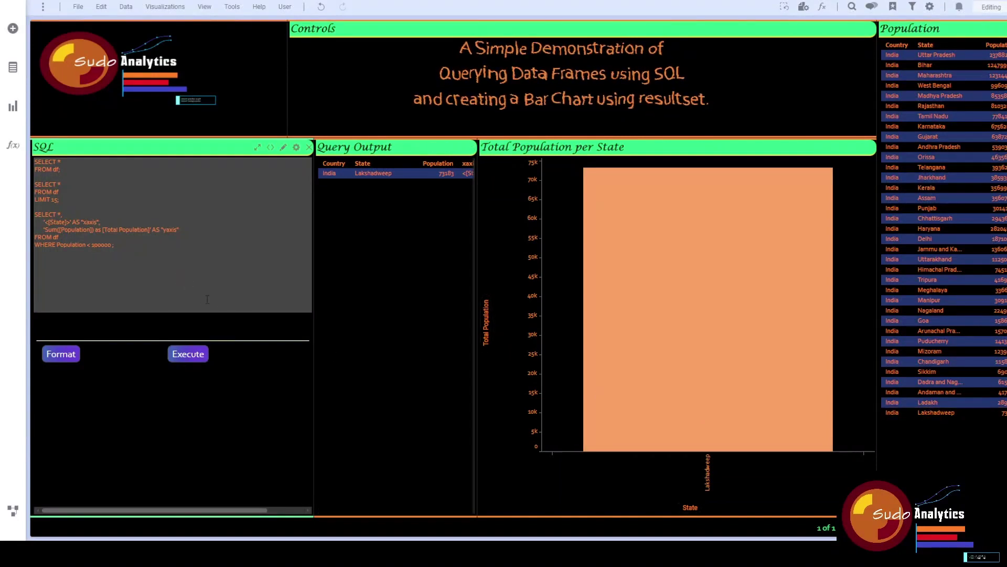
{"action": "type", "text": "23"}
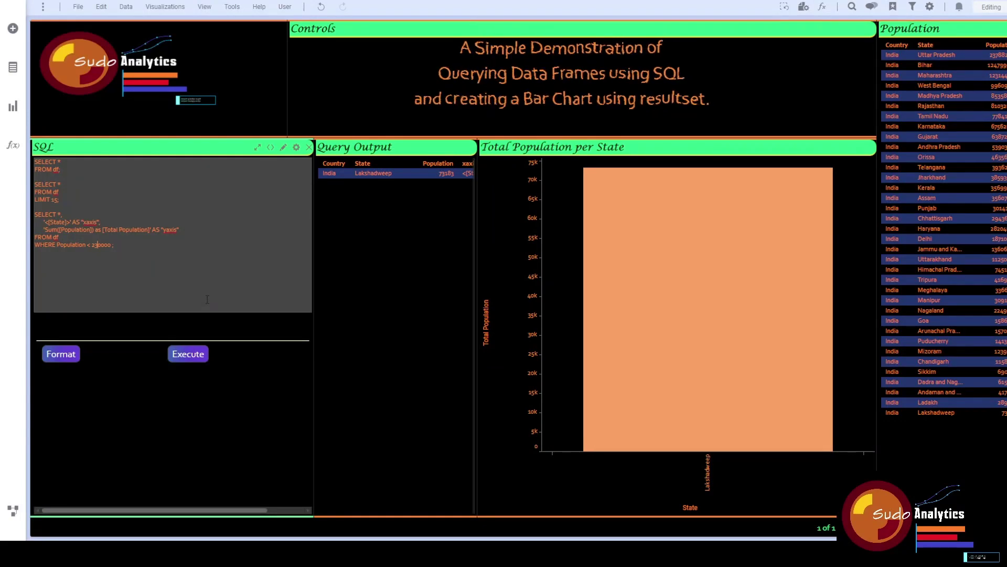
{"action": "left_click", "coordinate": [179, 359]}
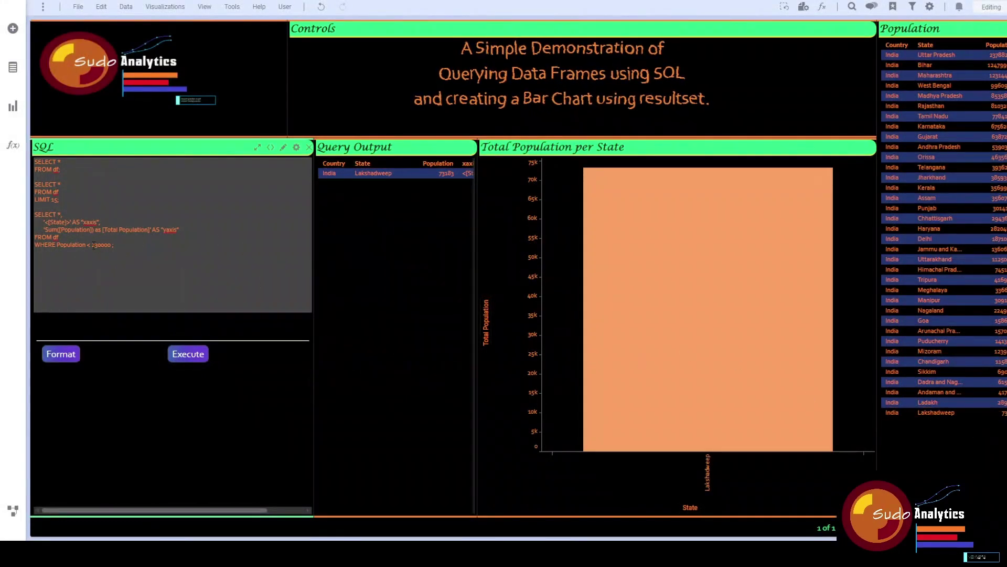
{"action": "left_click_drag", "start_coordinate": [92, 245], "coordinate": [94, 244]}
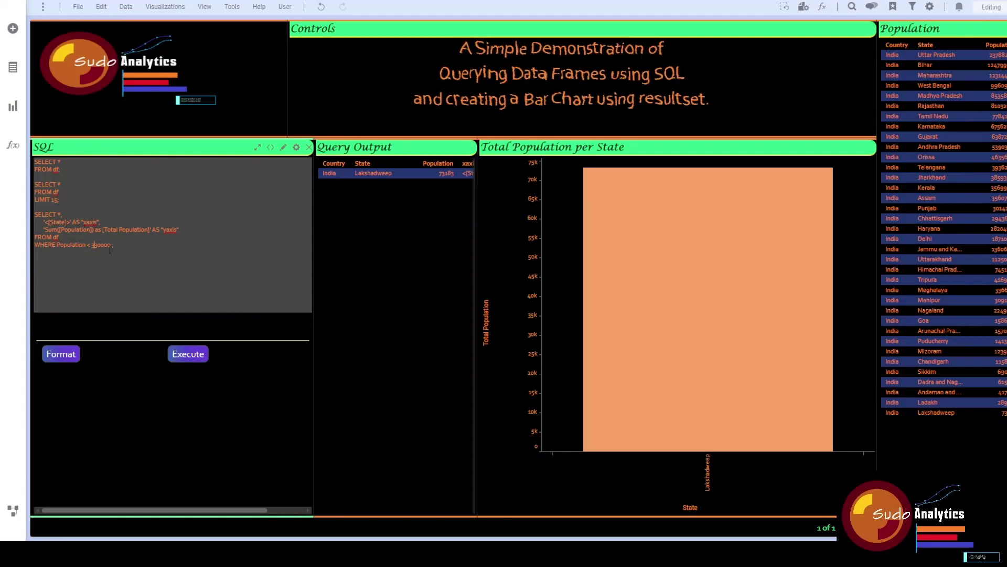
{"action": "type", "text": "3"}
{"action": "left_click", "coordinate": [194, 361]}
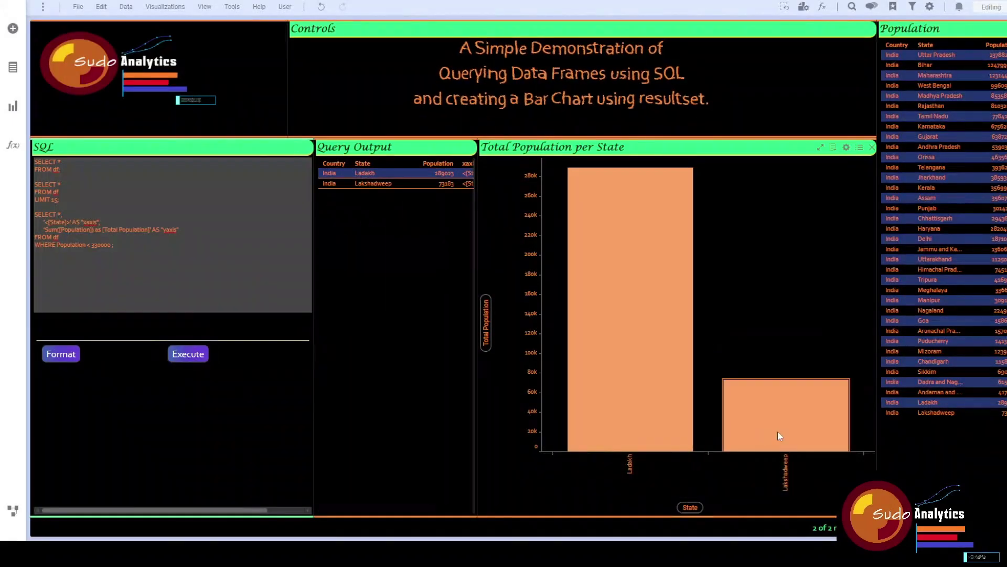
{"action": "mouse_move", "coordinate": [778, 430]}
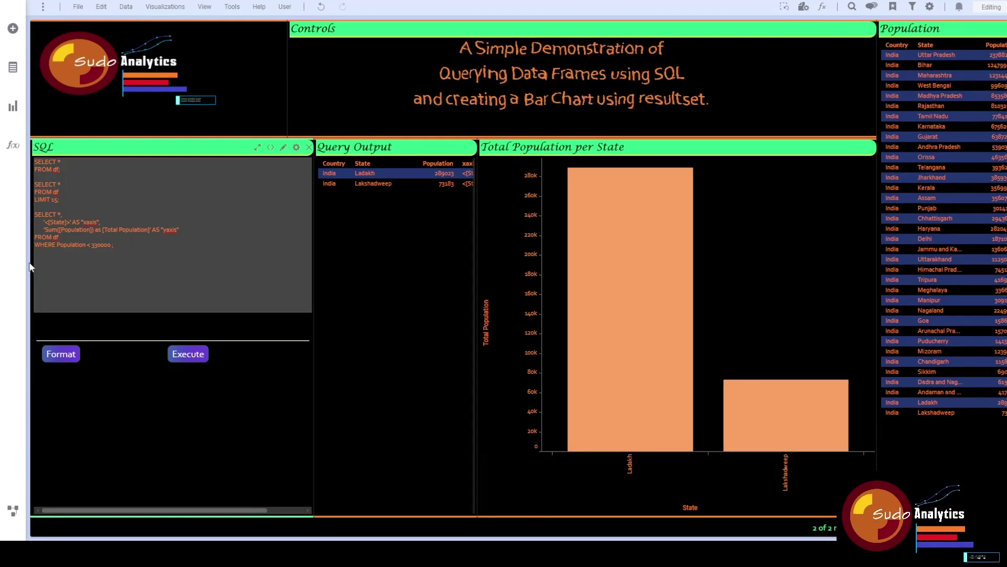
- Replace the third query's WHERE condition with States like 'U%' and execute the SQL
{"action": "left_click_drag", "start_coordinate": [56, 245], "coordinate": [111, 245]}
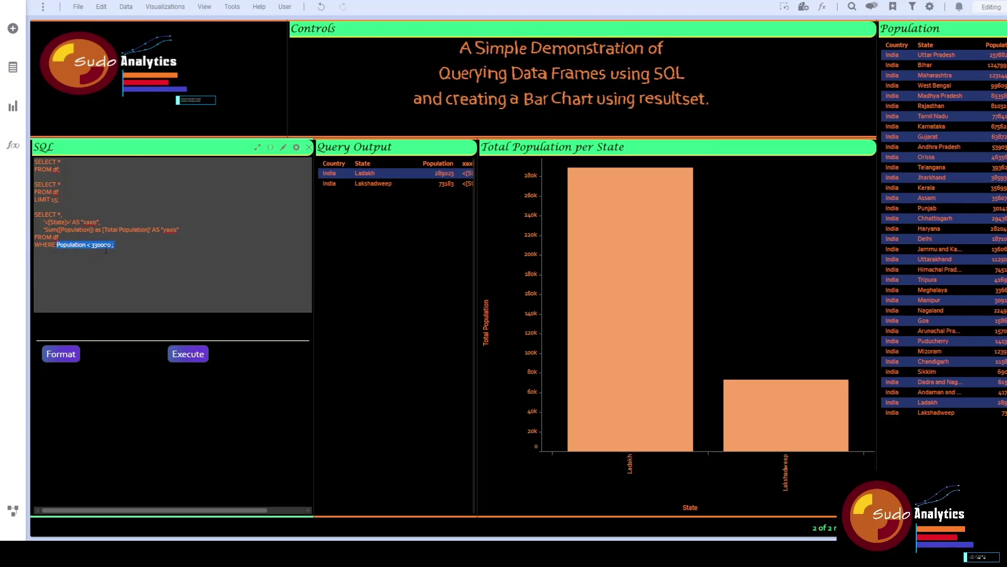
{"action": "type", "text": "States"}
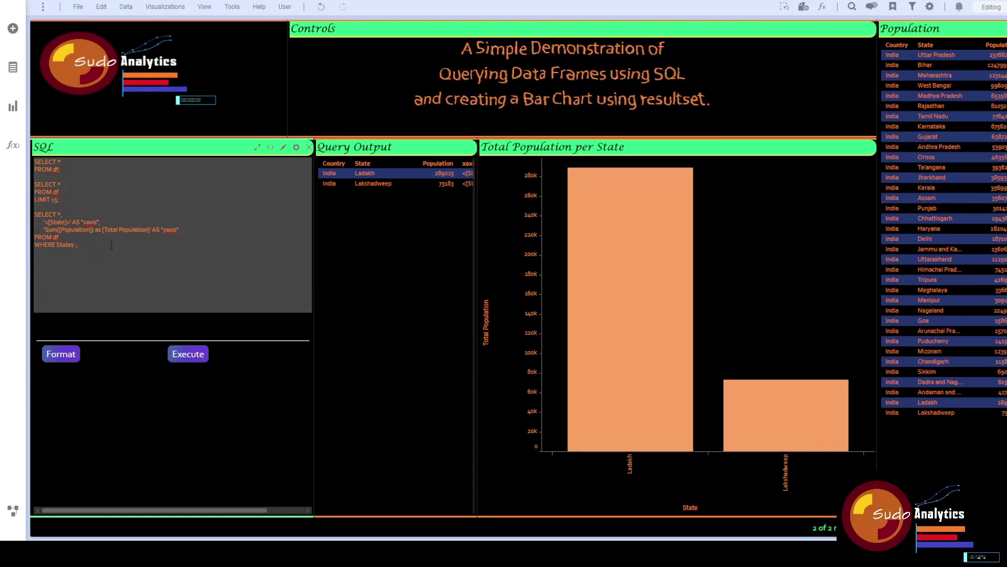
{"action": "type", "text": " like 'U"}
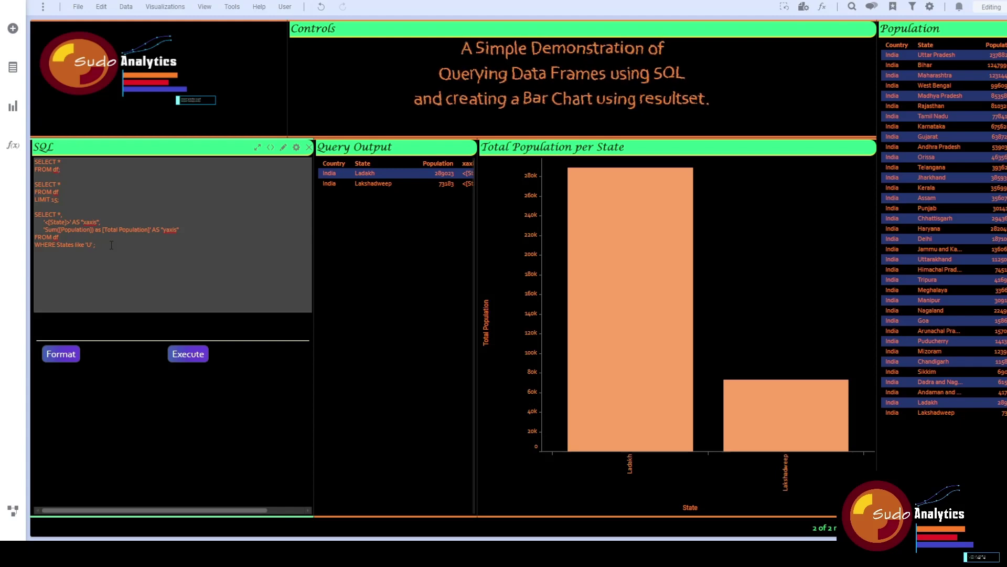
{"action": "type", "text": "%"}
{"action": "left_click", "coordinate": [187, 354]}
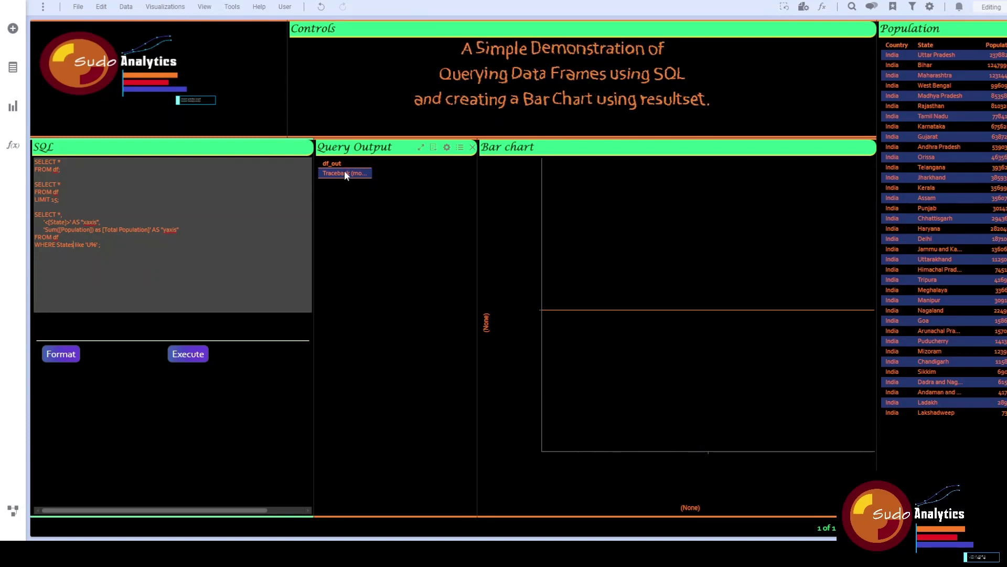
- Correct the column name in the WHERE condition to State and execute the SQL again
{"action": "mouse_move", "coordinate": [345, 170]}
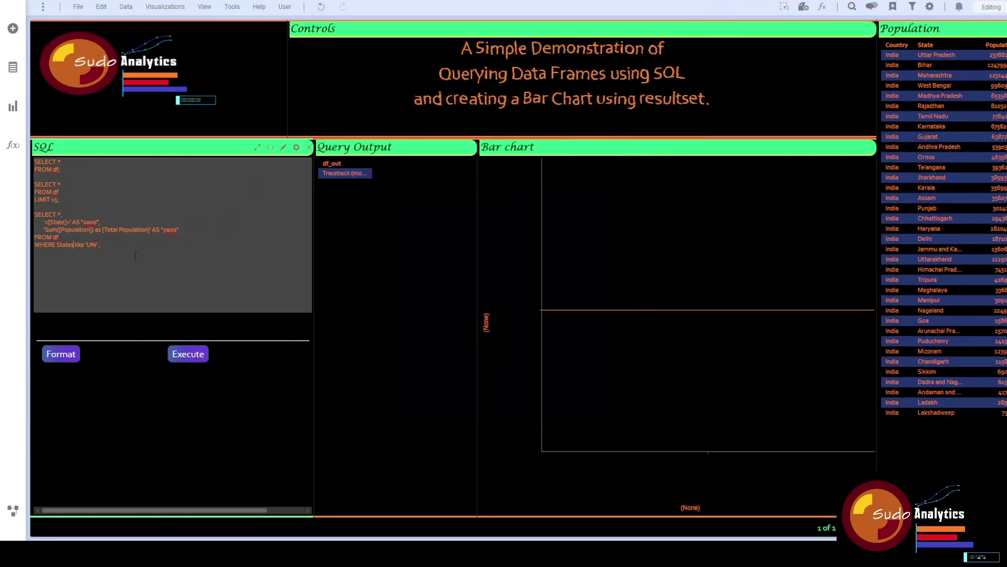
{"action": "key", "text": "BackSpace"}
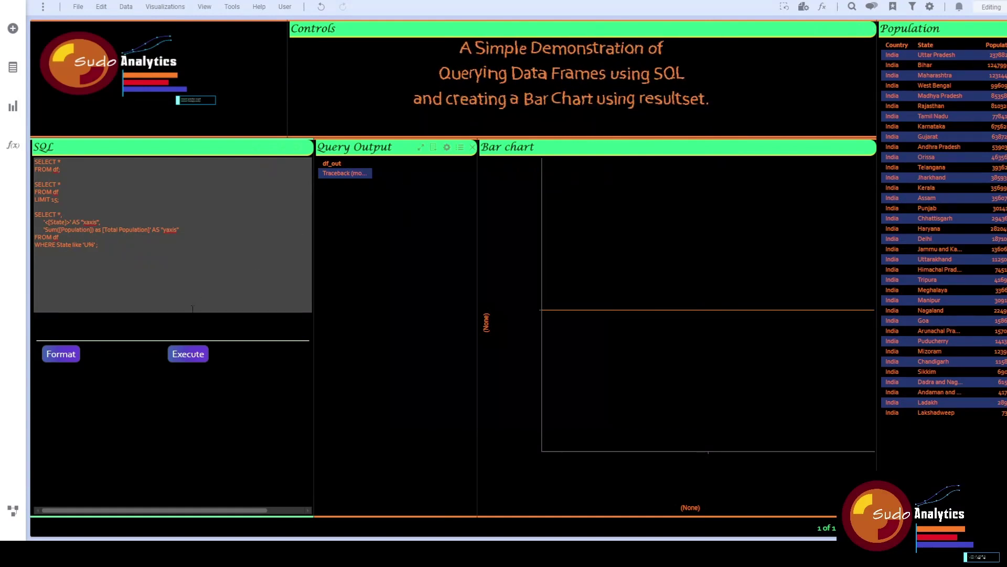
{"action": "left_click", "coordinate": [179, 355]}
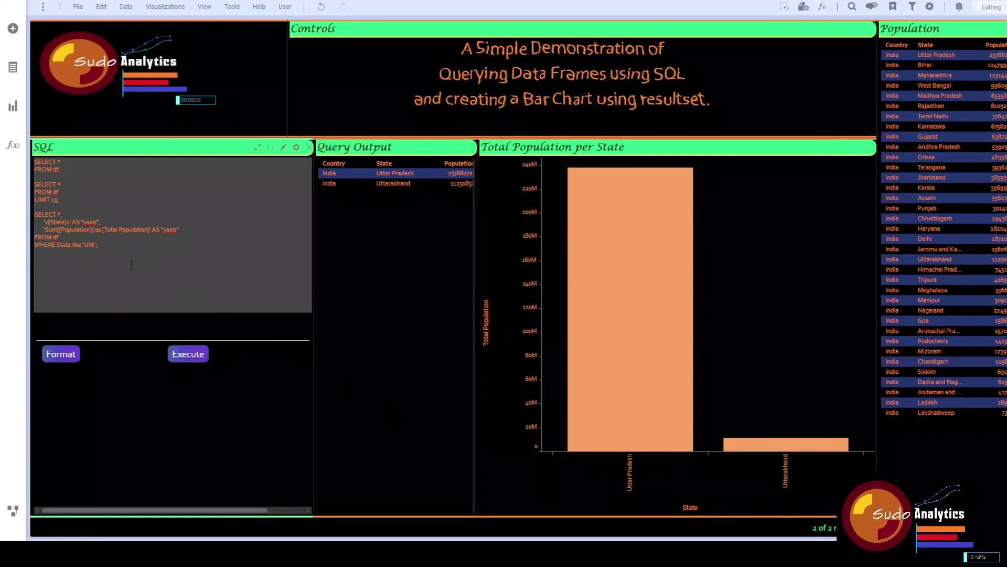
- Change the State pattern in the WHERE condition to 'A%' and execute the SQL
{"action": "double_click", "coordinate": [90, 245]}
{"action": "key", "text": "Left"}
{"action": "key", "text": "BackSpace"}
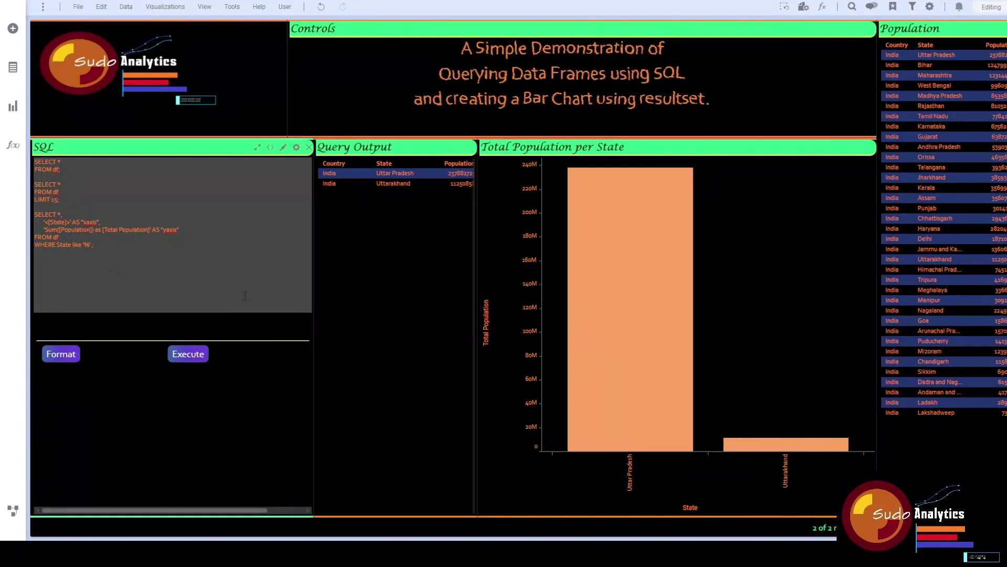
{"action": "type", "text": "A"}
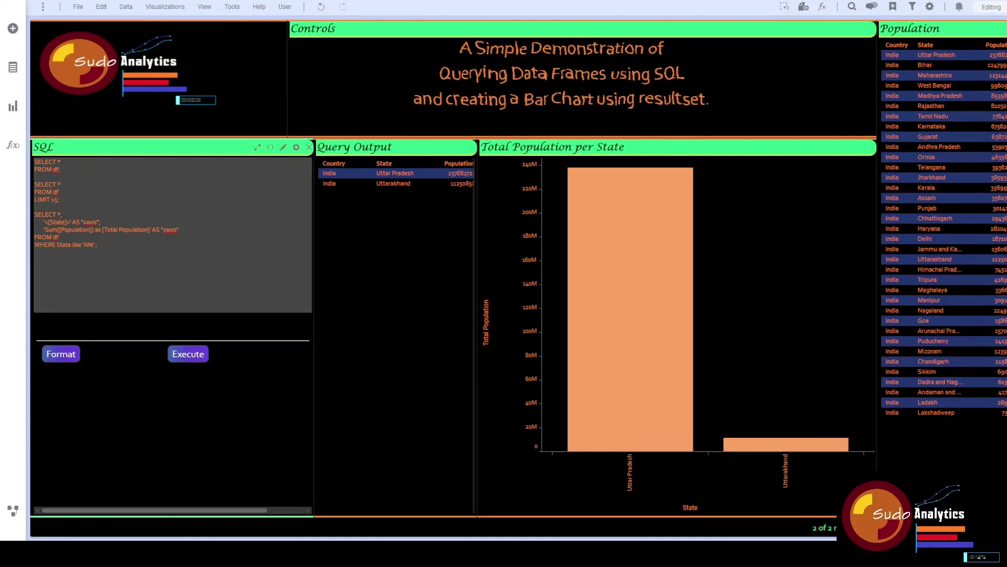
{"action": "left_click", "coordinate": [194, 362]}
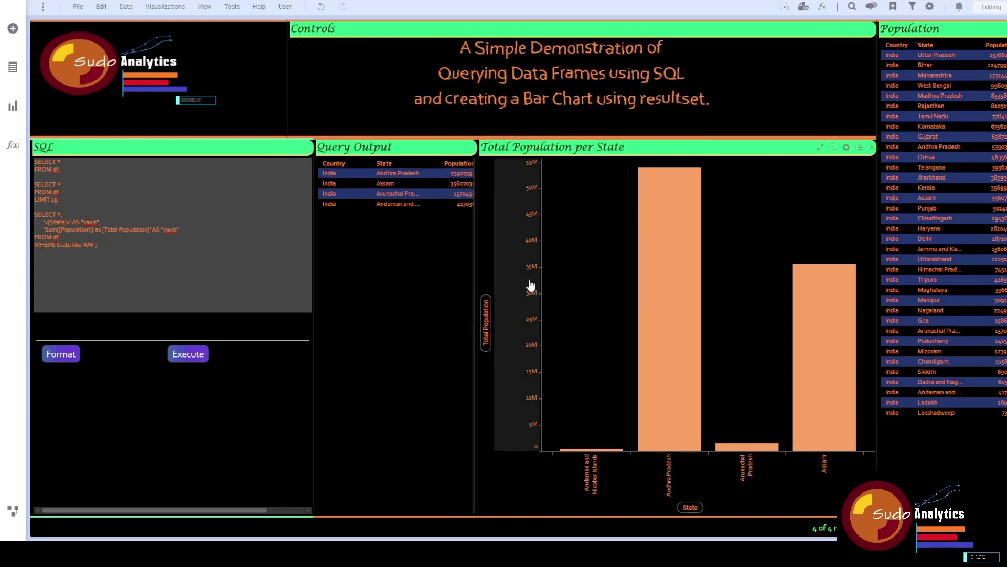
- Open the custom expression for the category axis column in the bar chart's properties
{"action": "mouse_move", "coordinate": [657, 271]}
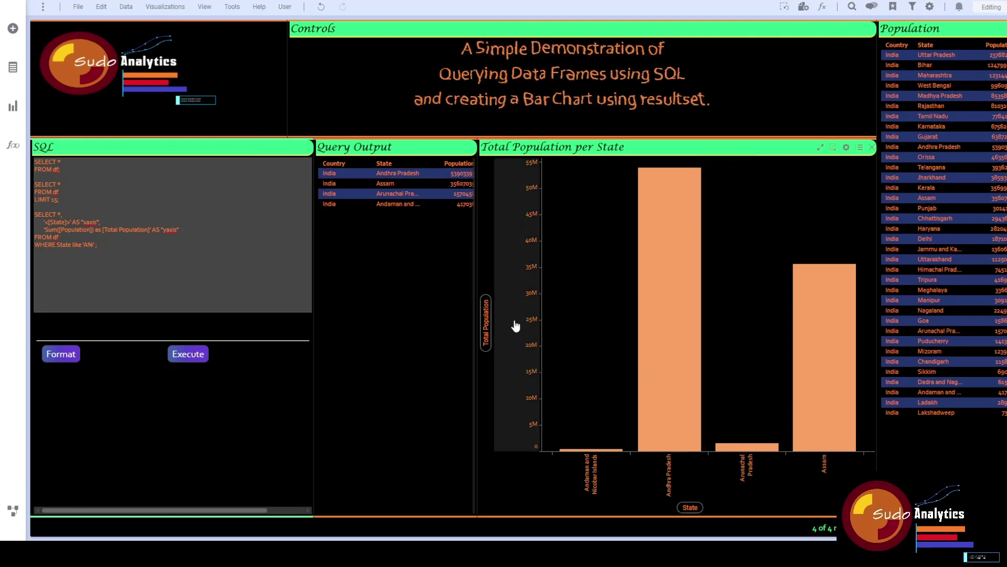
{"action": "right_click", "coordinate": [644, 307]}
{"action": "left_click", "coordinate": [676, 533]}
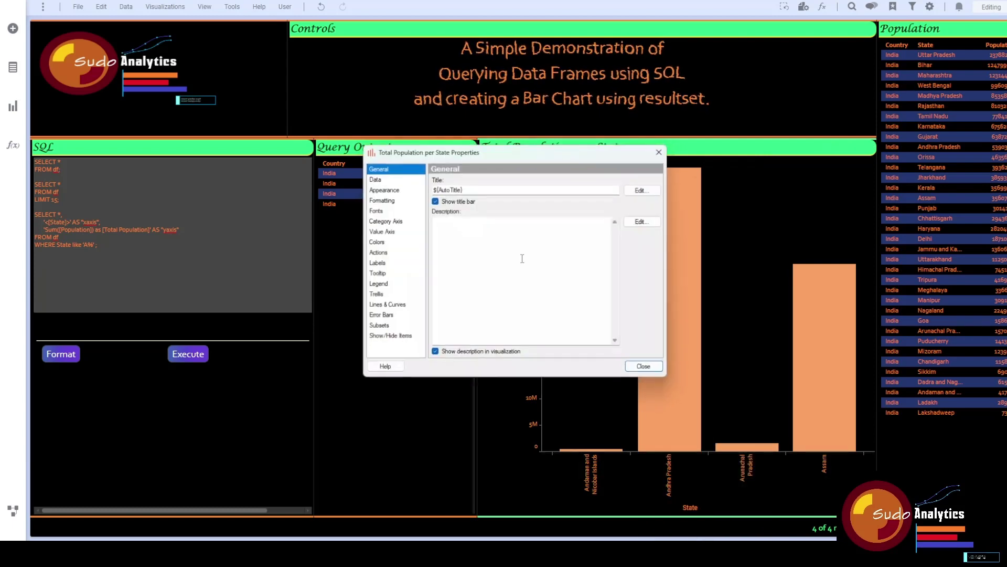
{"action": "left_click", "coordinate": [375, 189]}
{"action": "left_click", "coordinate": [378, 199]}
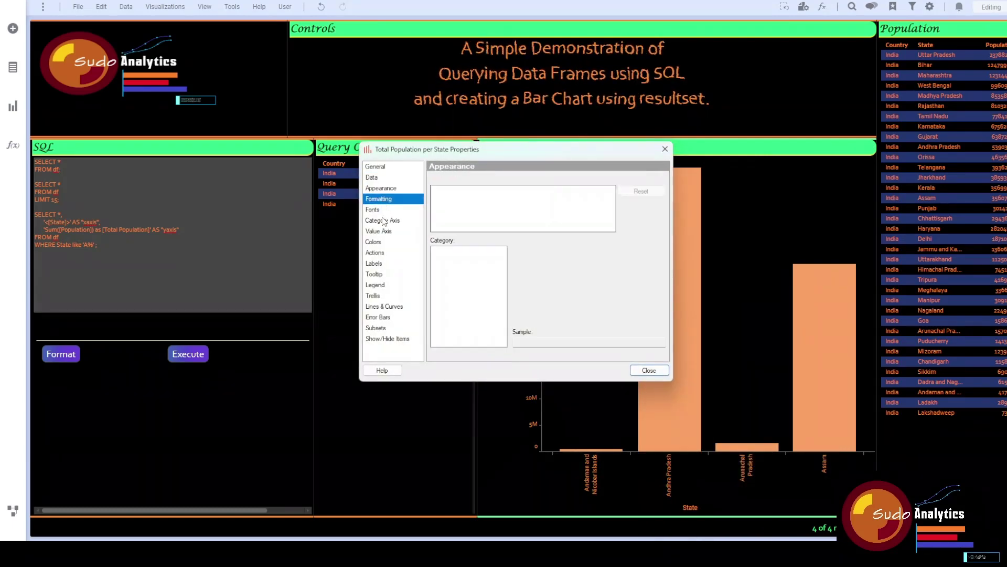
{"action": "left_click", "coordinate": [382, 220]}
{"action": "right_click", "coordinate": [453, 191]}
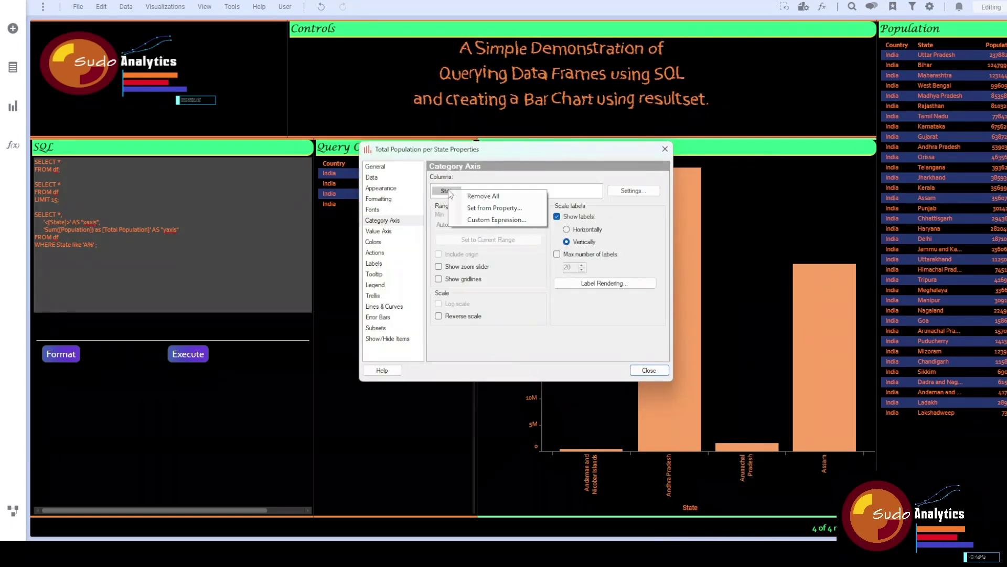
{"action": "left_click", "coordinate": [479, 229]}
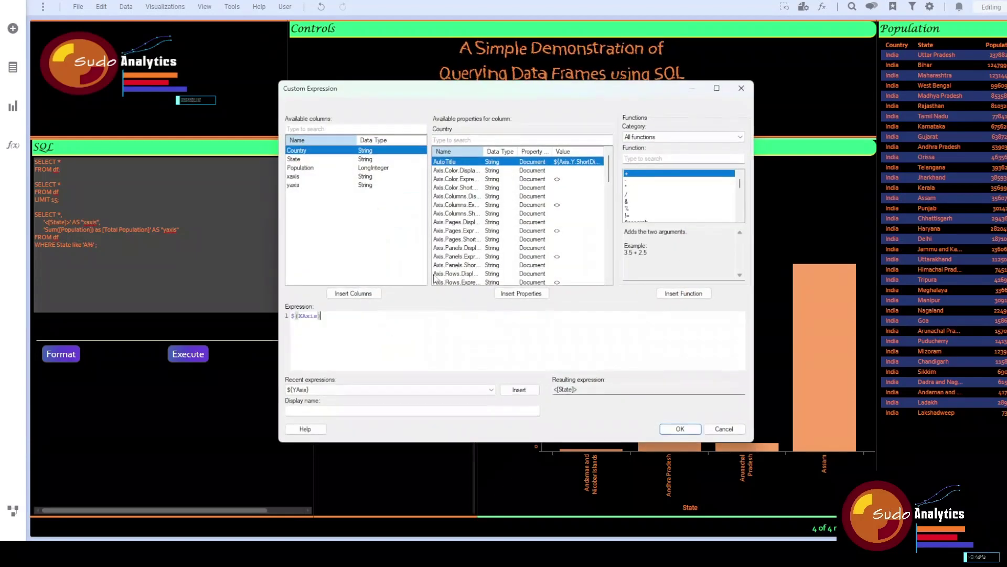
- Review the category axis column's expression, inspect the value axis column's custom expression, and close the bar chart's properties
{"action": "key", "text": "ctrl+a"}
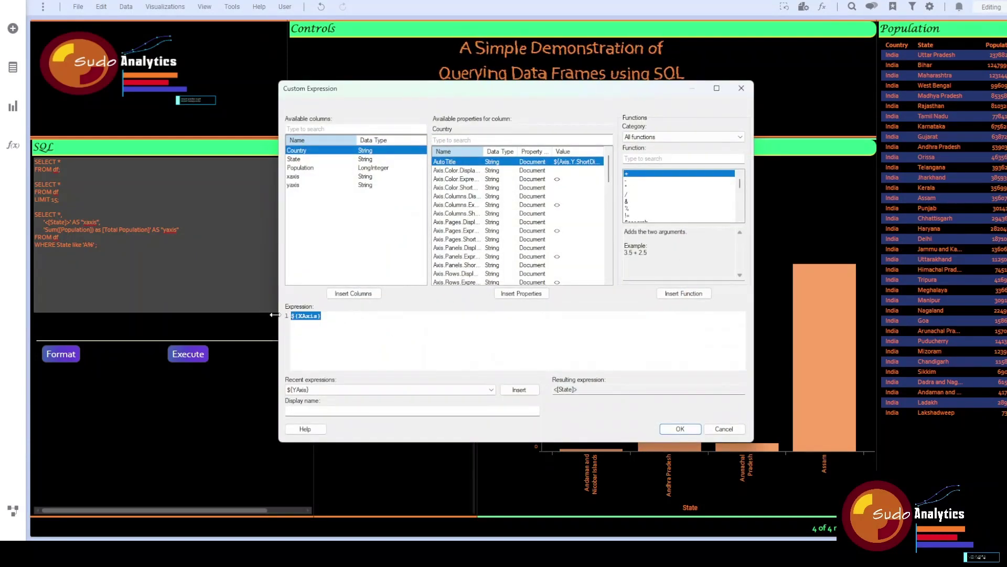
{"action": "left_click", "coordinate": [742, 89]}
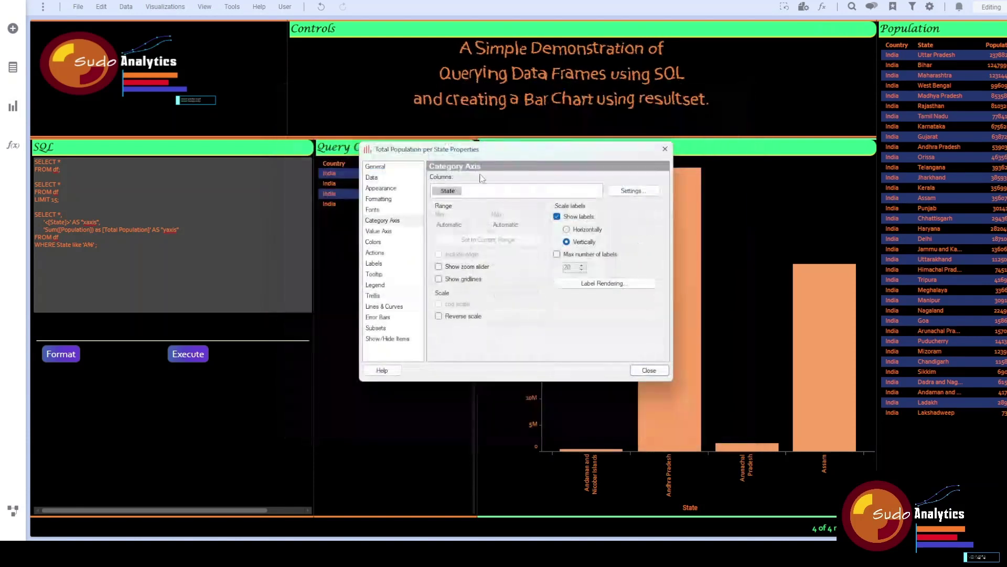
{"action": "left_click", "coordinate": [385, 235]}
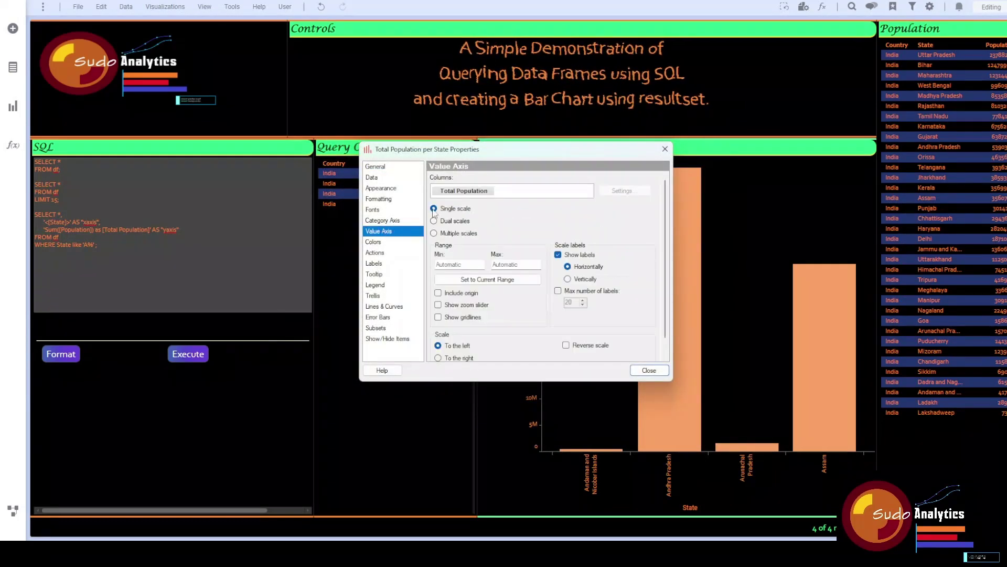
{"action": "right_click", "coordinate": [467, 192]}
{"action": "left_click", "coordinate": [512, 225]}
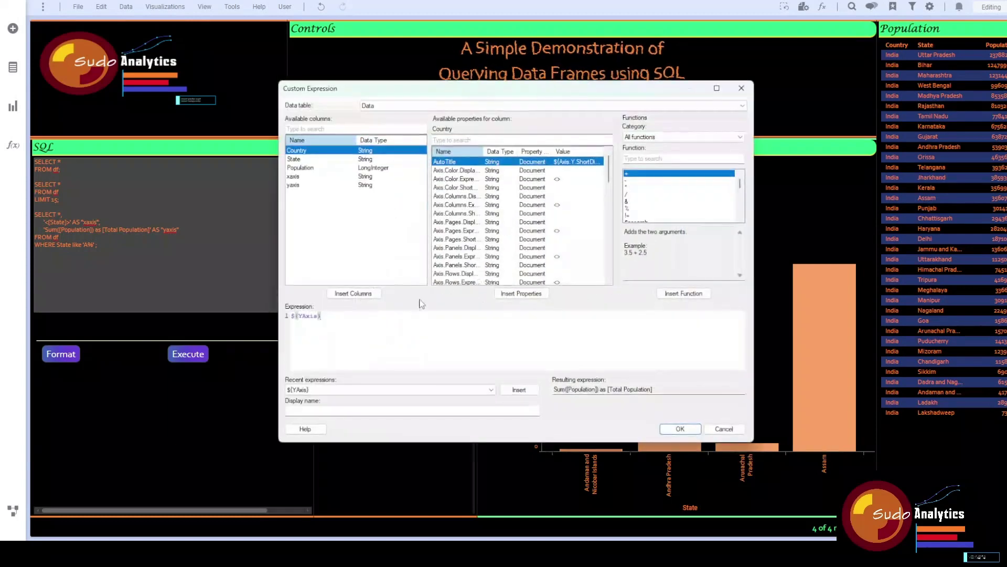
{"action": "left_click", "coordinate": [742, 90]}
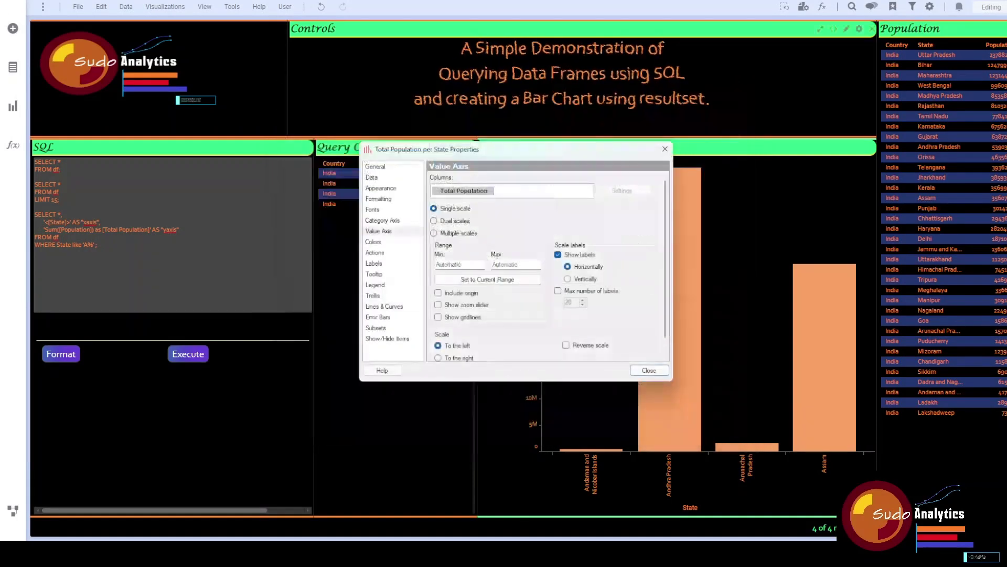
{"action": "left_click", "coordinate": [672, 150]}
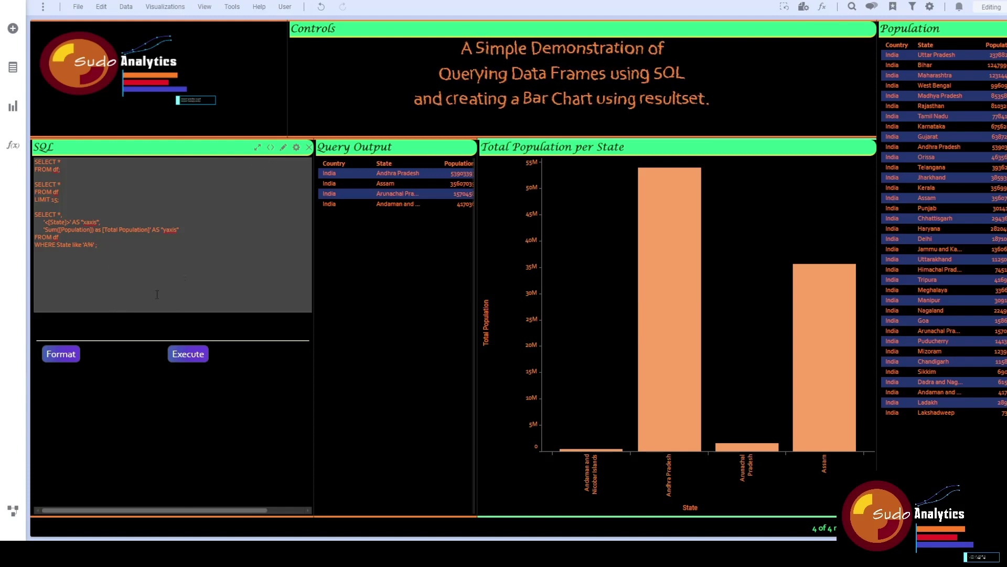
- Open the HTML of the SQL text area, locate the SQL input field, Format button and Execute button controls, and close it
{"action": "right_click", "coordinate": [148, 401]}
{"action": "left_click", "coordinate": [174, 420]}
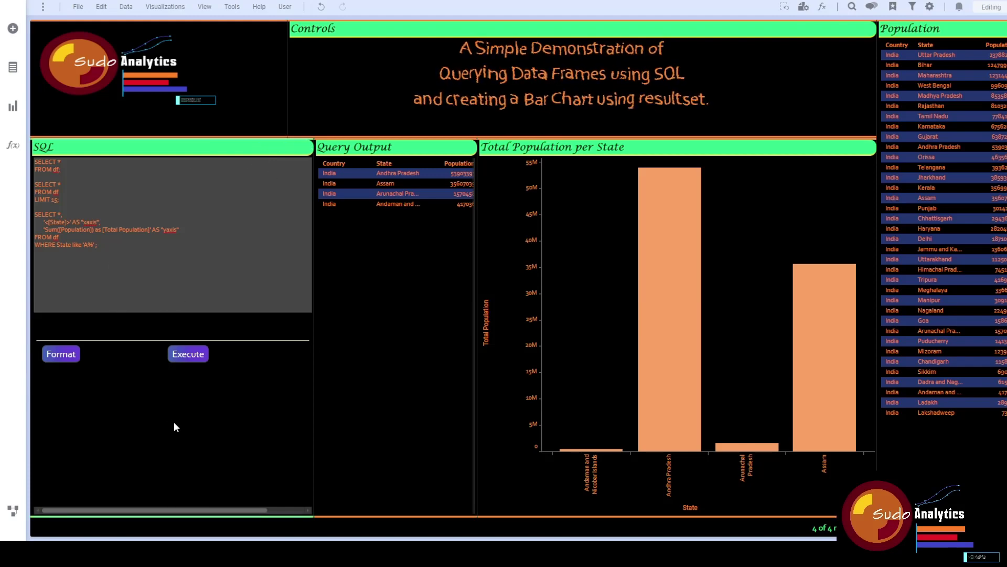
{"action": "left_click_drag", "start_coordinate": [227, 320], "coordinate": [237, 320]}
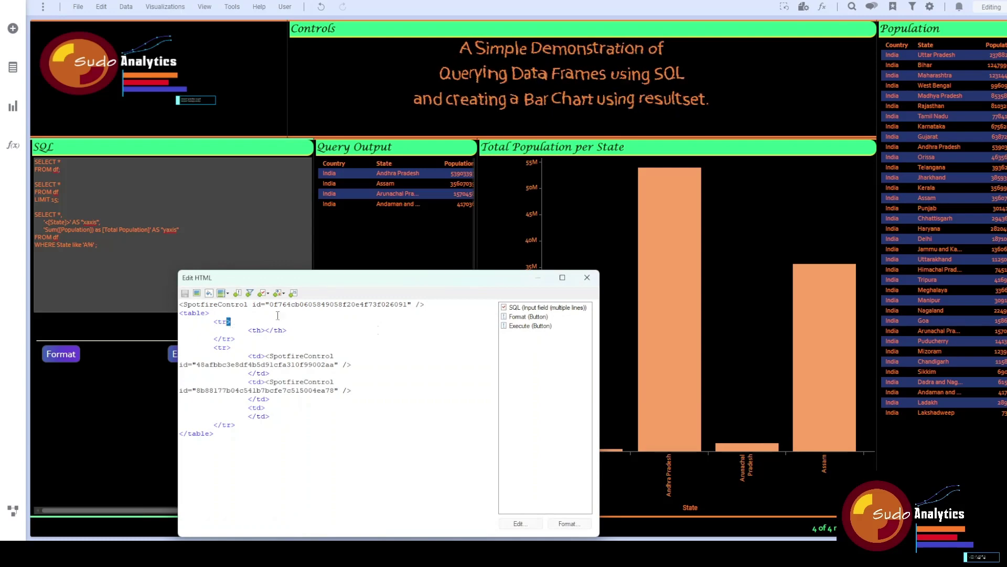
{"action": "left_click", "coordinate": [548, 309]}
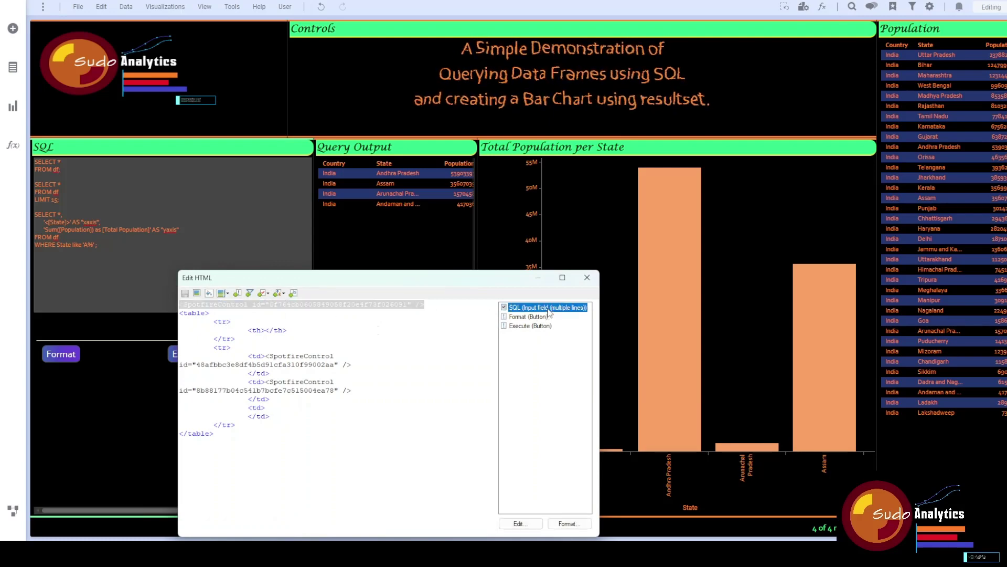
{"action": "left_click", "coordinate": [518, 318]}
{"action": "left_click", "coordinate": [525, 326]}
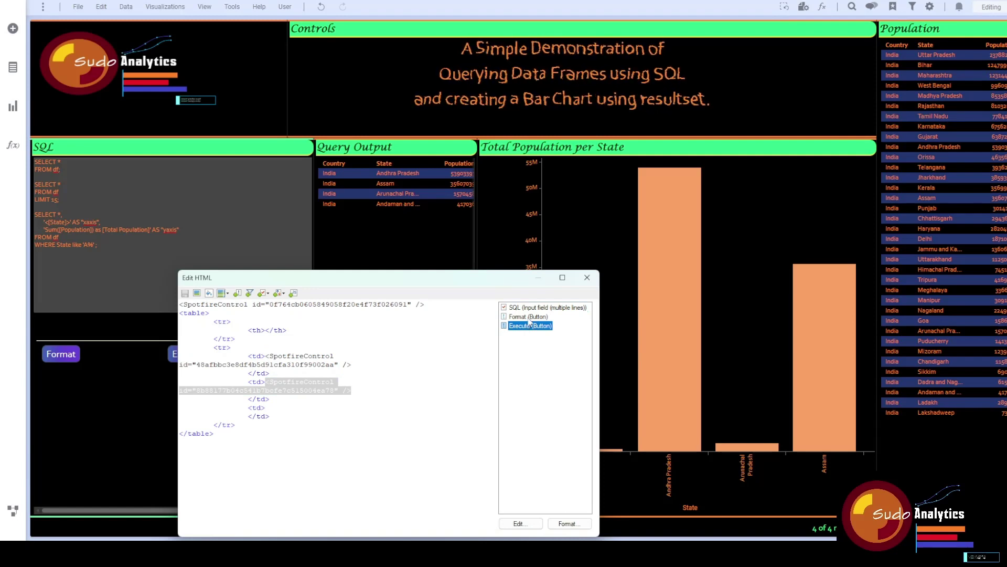
{"action": "left_click", "coordinate": [587, 277]}
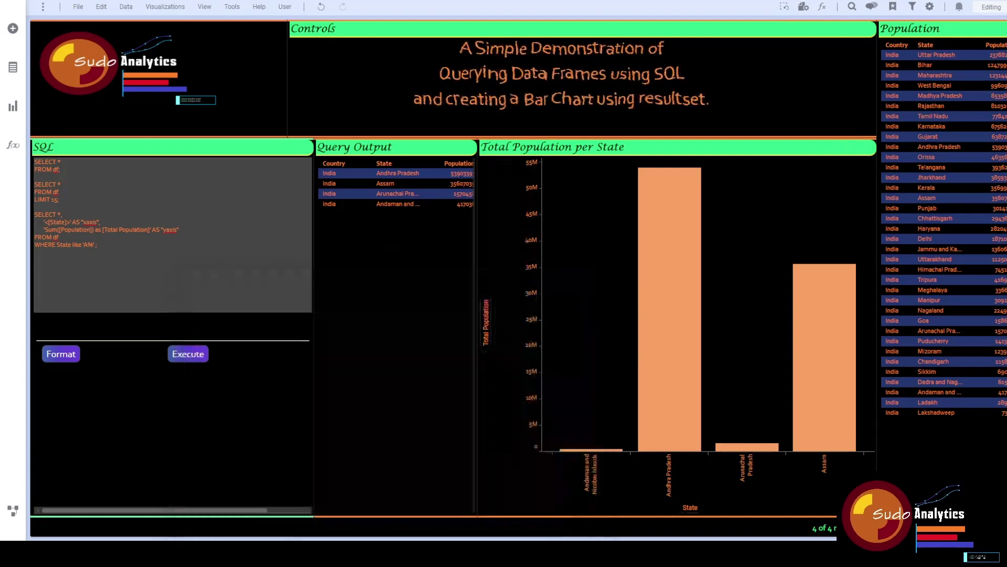
{"action": "left_click", "coordinate": [126, 7]}
{"action": "mouse_move", "coordinate": [259, 7]}
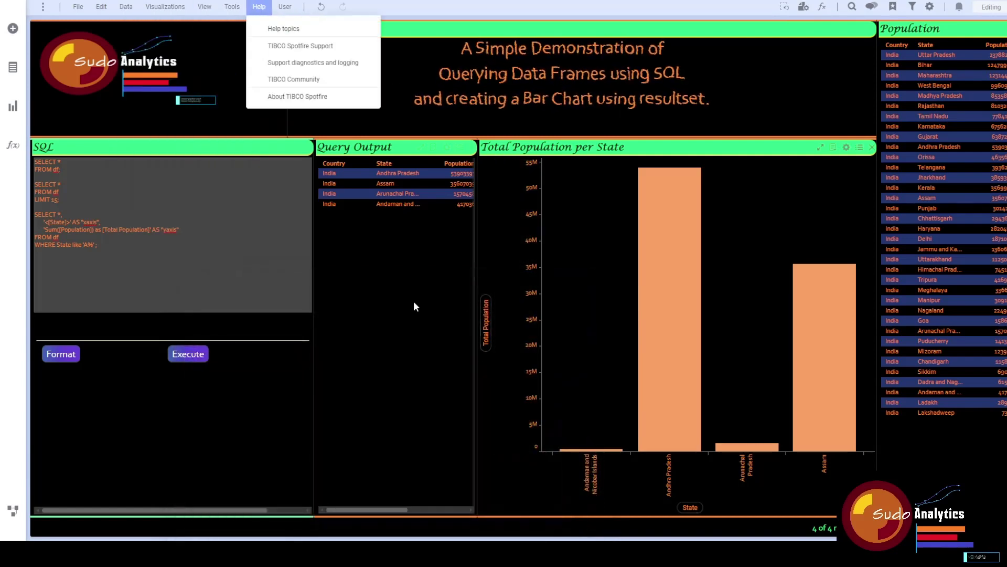
{"action": "left_click", "coordinate": [407, 301]}
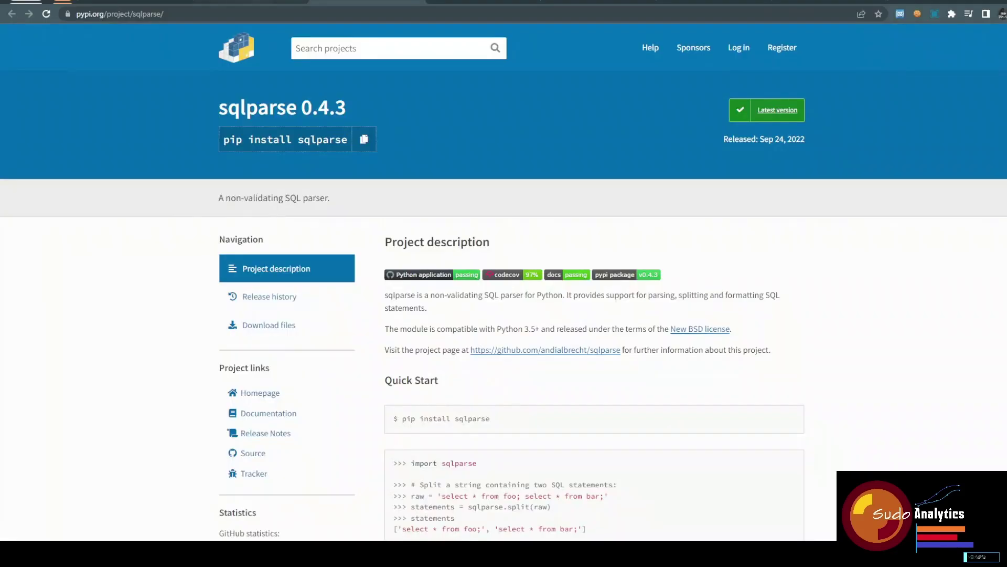
- In the browser, view the pandasql GitHub repository and the sqlparse project description on PyPI
{"action": "left_click", "coordinate": [251, 2]}
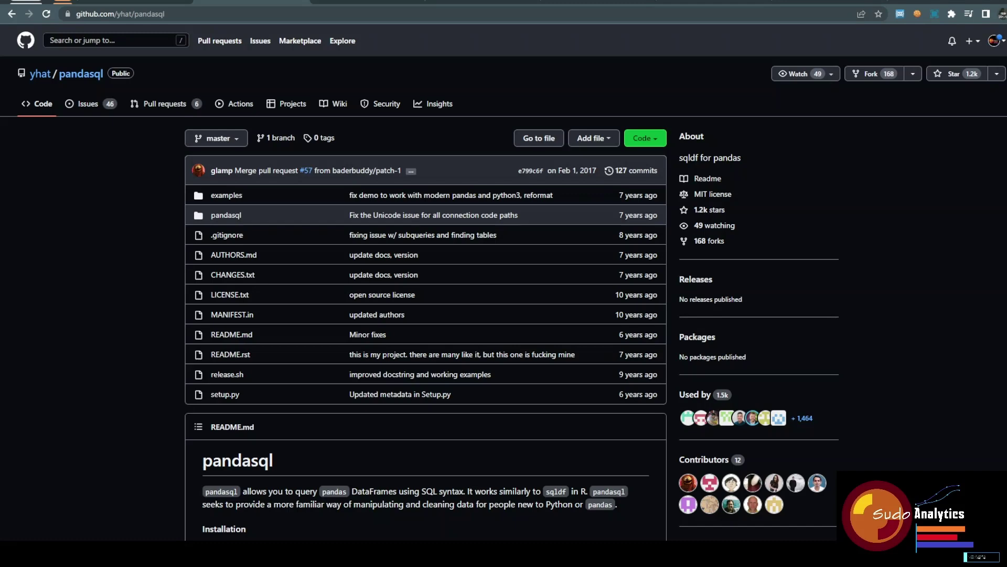
{"action": "left_click", "coordinate": [367, 2]}
{"action": "scroll", "coordinate": [362, 246], "scroll_direction": "down", "scroll_amount": 1}
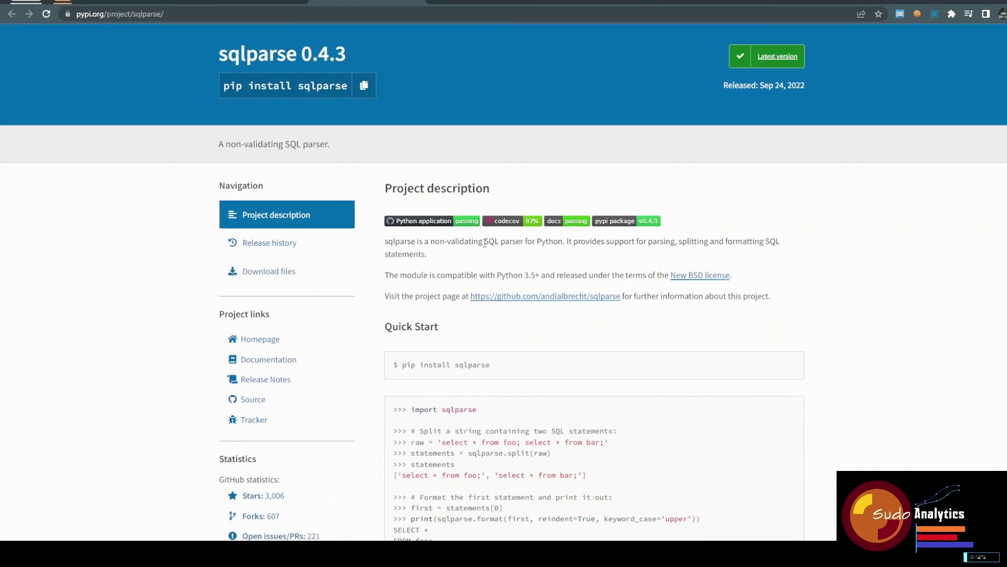
- Read the installation, basics and querying sections of the pandasql README on GitHub
{"action": "left_click", "coordinate": [269, 6]}
{"action": "scroll", "coordinate": [319, 234], "scroll_direction": "down", "scroll_amount": 4}
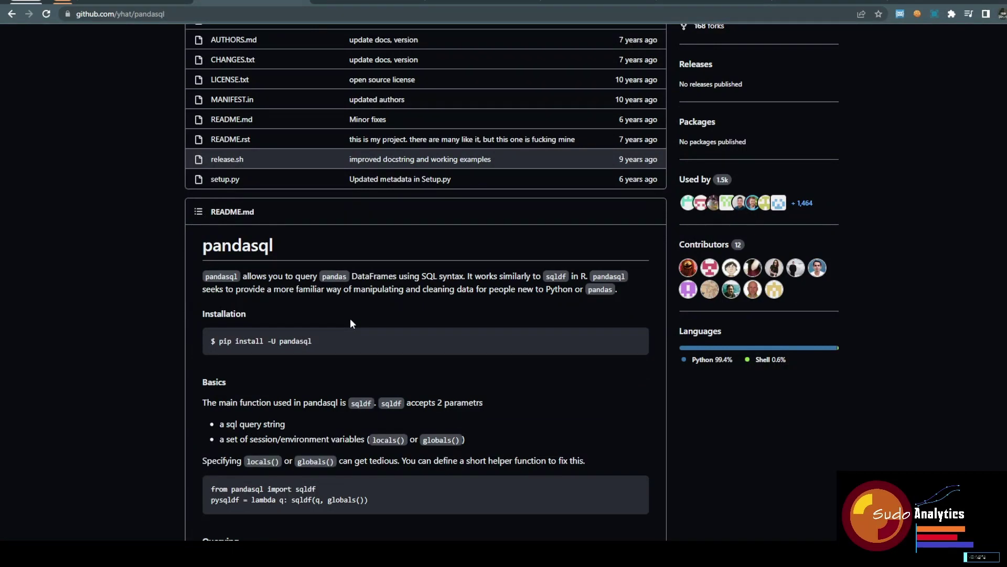
{"action": "scroll", "coordinate": [351, 318], "scroll_direction": "down", "scroll_amount": 5}
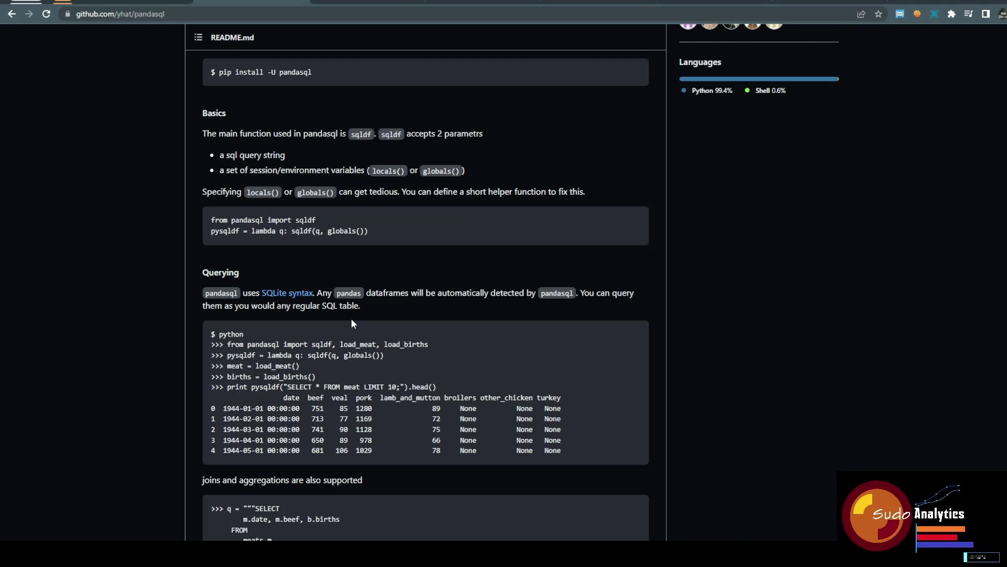
{"action": "scroll", "coordinate": [352, 320], "scroll_direction": "down", "scroll_amount": 1}
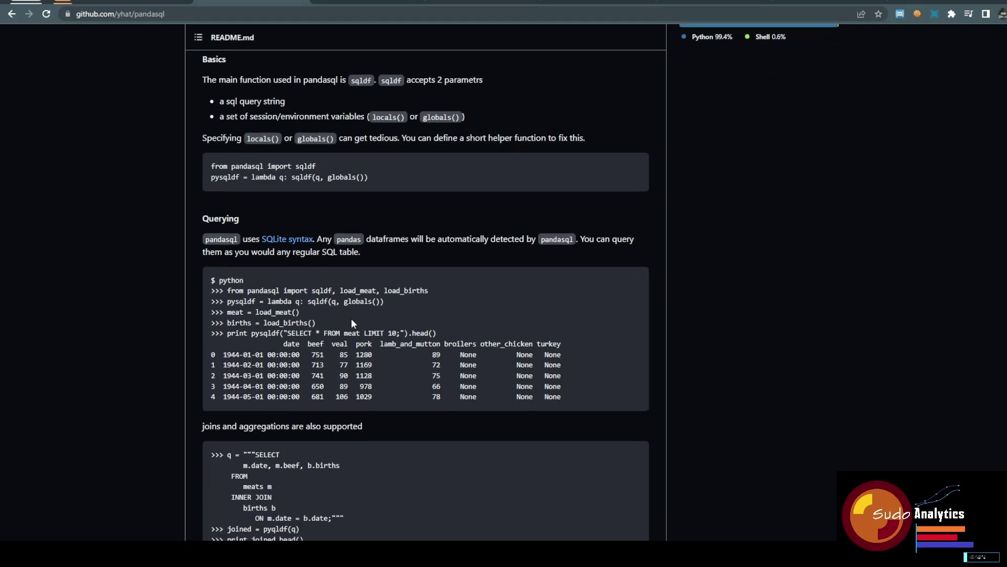
{"action": "scroll", "coordinate": [351, 318], "scroll_direction": "down", "scroll_amount": 1}
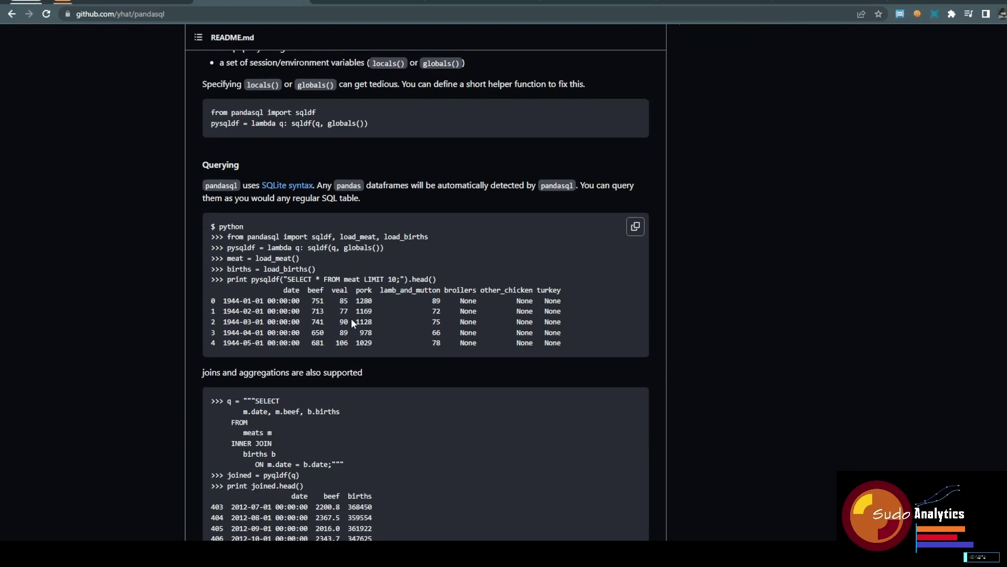
{"action": "scroll", "coordinate": [351, 318], "scroll_direction": "down", "scroll_amount": 1}
{"action": "scroll", "coordinate": [351, 318], "scroll_direction": "up", "scroll_amount": 12}
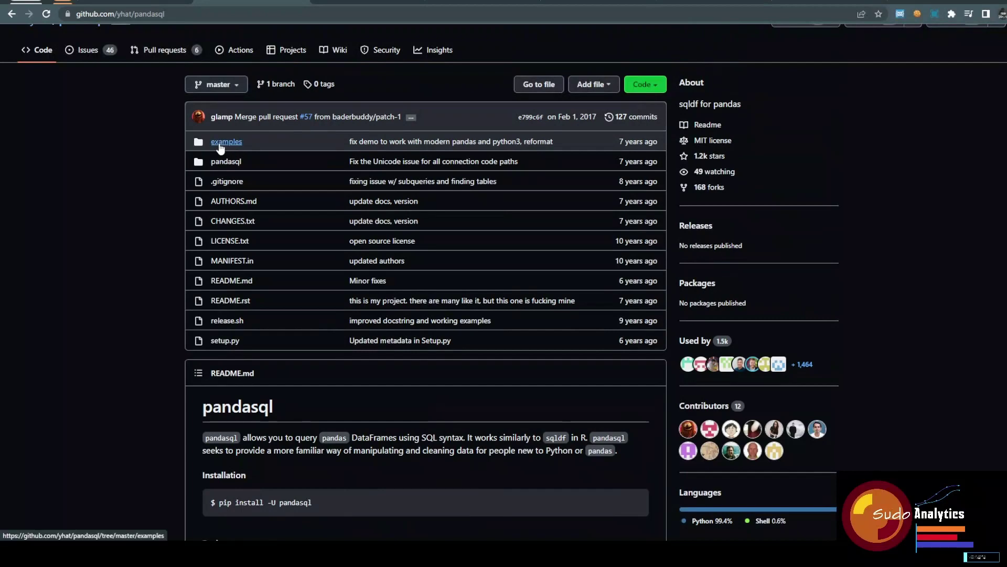
- Open demo.py from the pandasql repository's examples folder and skim its code
{"action": "left_click", "coordinate": [222, 143]}
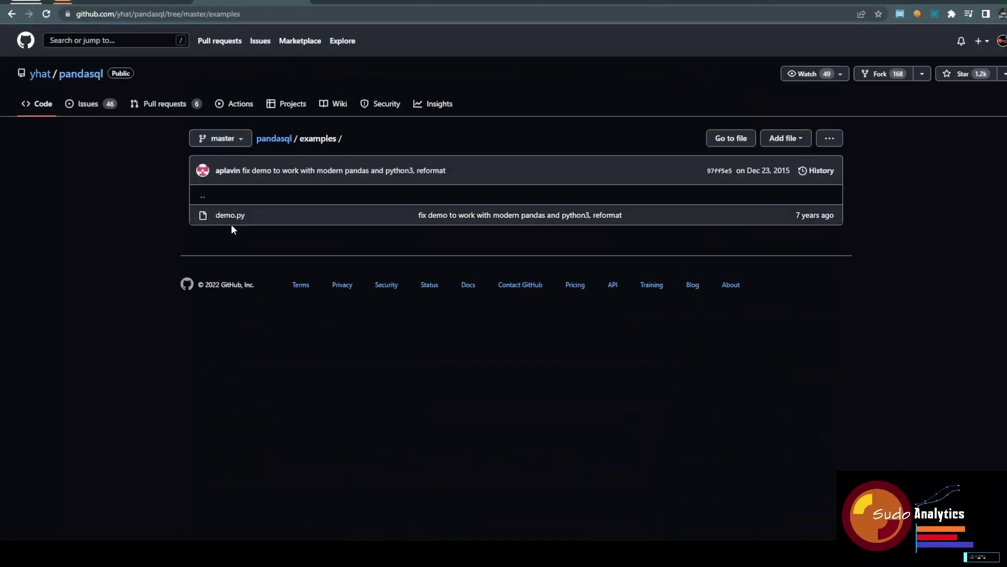
{"action": "left_click", "coordinate": [231, 216]}
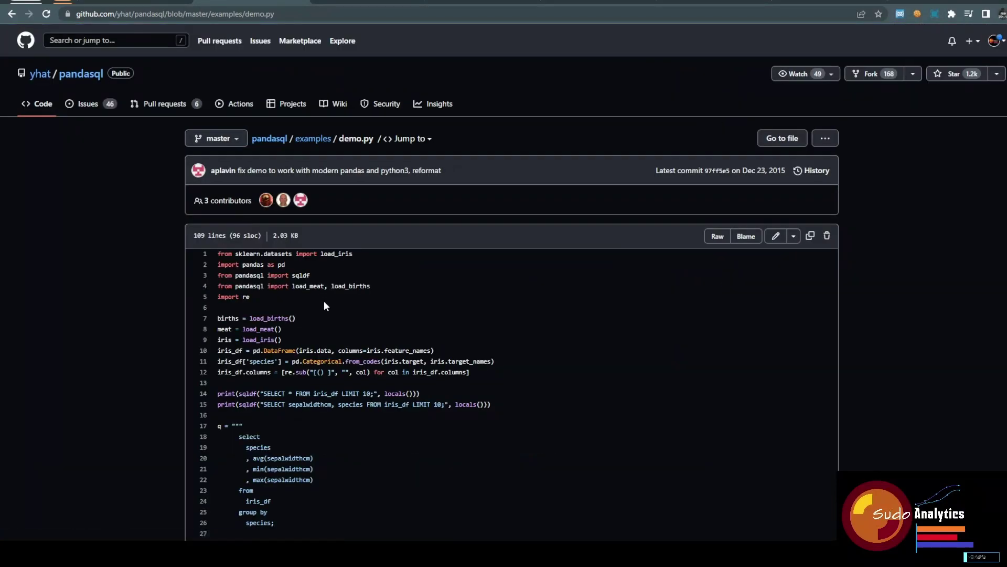
{"action": "scroll", "coordinate": [336, 329], "scroll_direction": "down", "scroll_amount": 1}
{"action": "scroll", "coordinate": [341, 334], "scroll_direction": "down", "scroll_amount": 5}
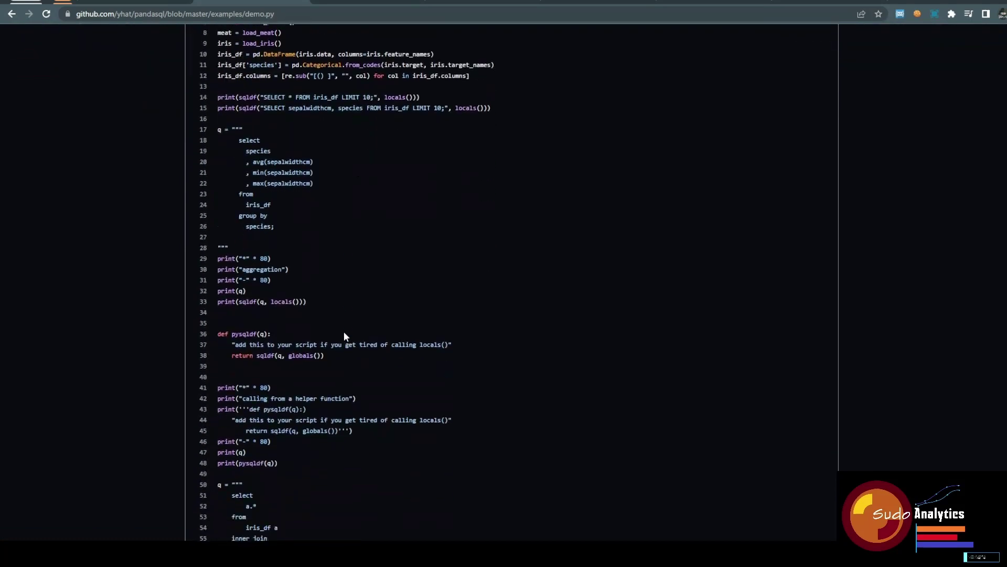
{"action": "scroll", "coordinate": [350, 294], "scroll_direction": "up", "scroll_amount": 3}
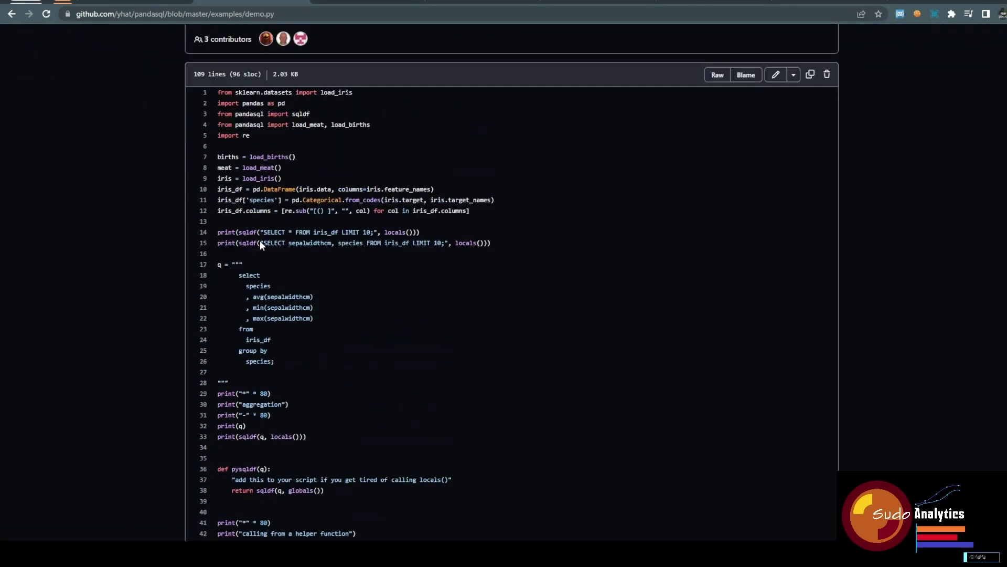
- Highlight the sepalwidthcm, species query passed to sqldf and the pysqldf helper function in demo.py to examine them
{"action": "left_click_drag", "start_coordinate": [261, 243], "coordinate": [484, 243]}
{"action": "left_click", "coordinate": [591, 288]}
{"action": "scroll", "coordinate": [599, 289], "scroll_direction": "down", "scroll_amount": 2}
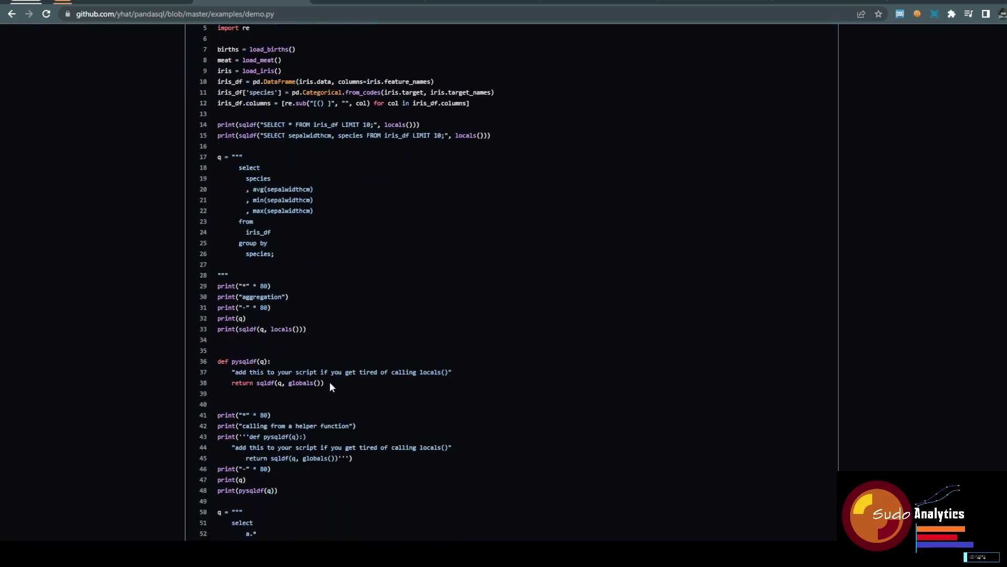
{"action": "left_click_drag", "start_coordinate": [329, 382], "coordinate": [203, 360]}
{"action": "left_click", "coordinate": [525, 387]}
{"action": "scroll", "coordinate": [525, 383], "scroll_direction": "up", "scroll_amount": 5}
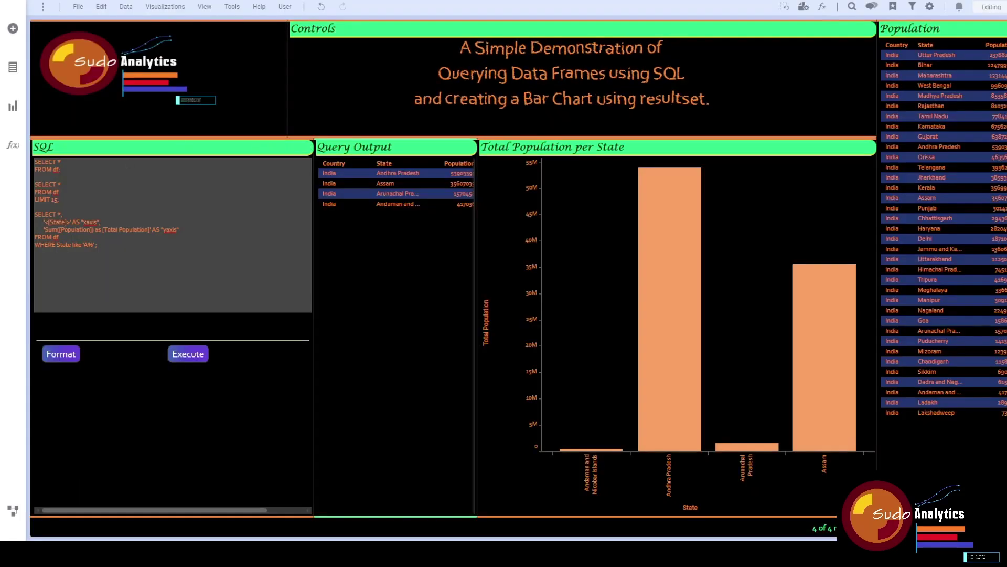
- Switch back to Spotfire and open the SQL Formatter data function's script from the data function properties
{"action": "left_click", "coordinate": [126, 6]}
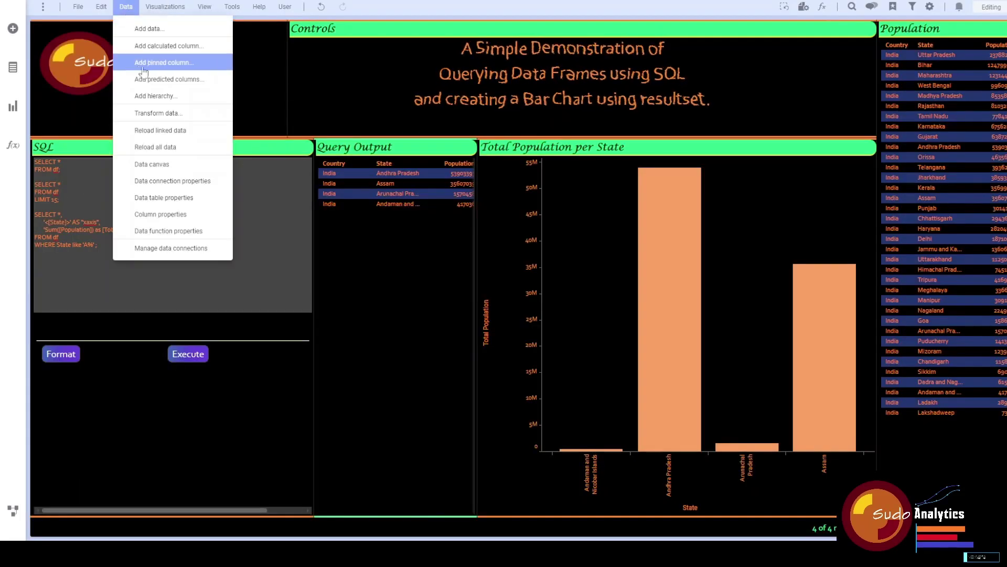
{"action": "left_click", "coordinate": [160, 231]}
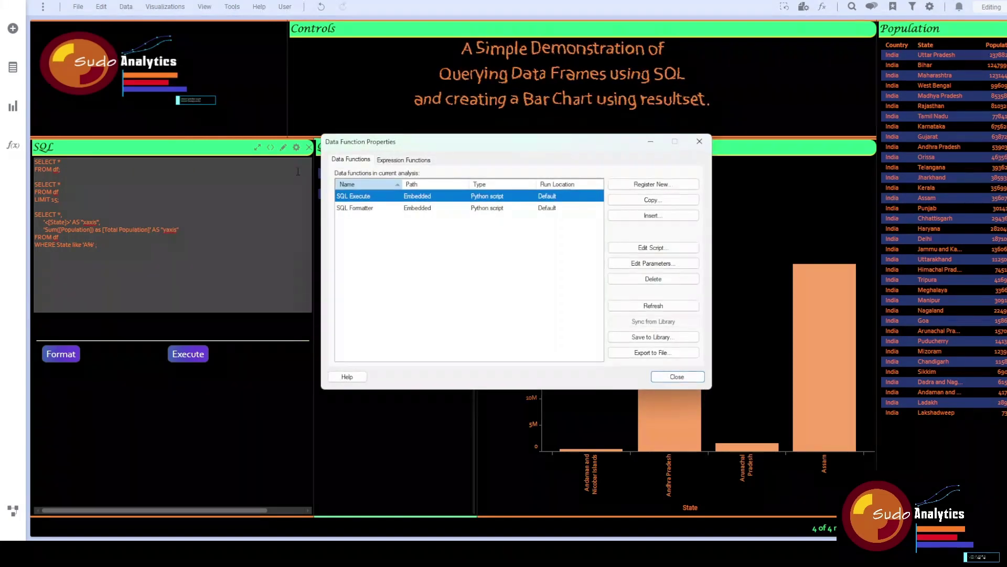
{"action": "left_click", "coordinate": [355, 209]}
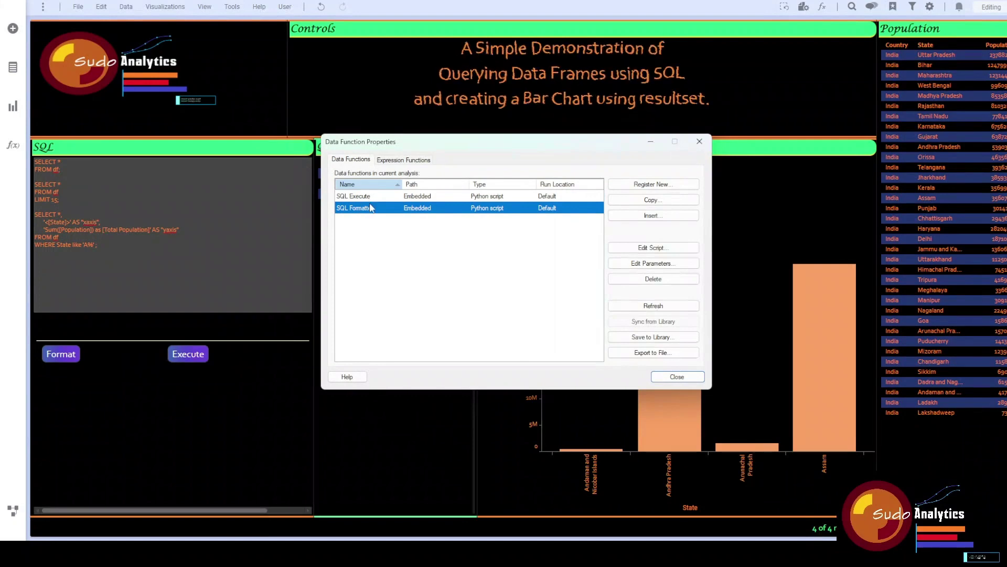
{"action": "left_click", "coordinate": [651, 247]}
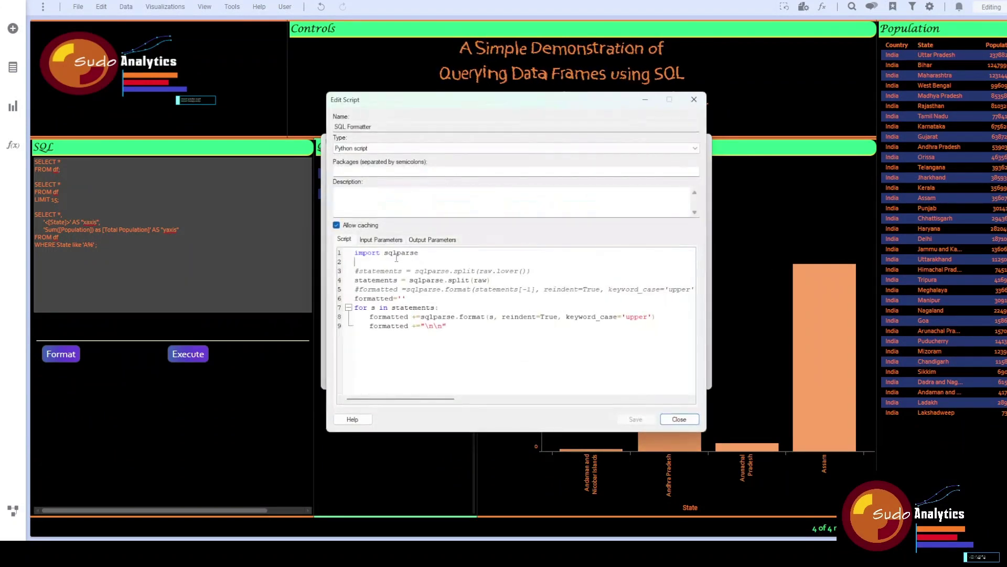
- Examine the sqlparse import, the raw, statements and formatted variables, and the formatting loop in the SQL Formatter script
{"action": "double_click", "coordinate": [401, 255]}
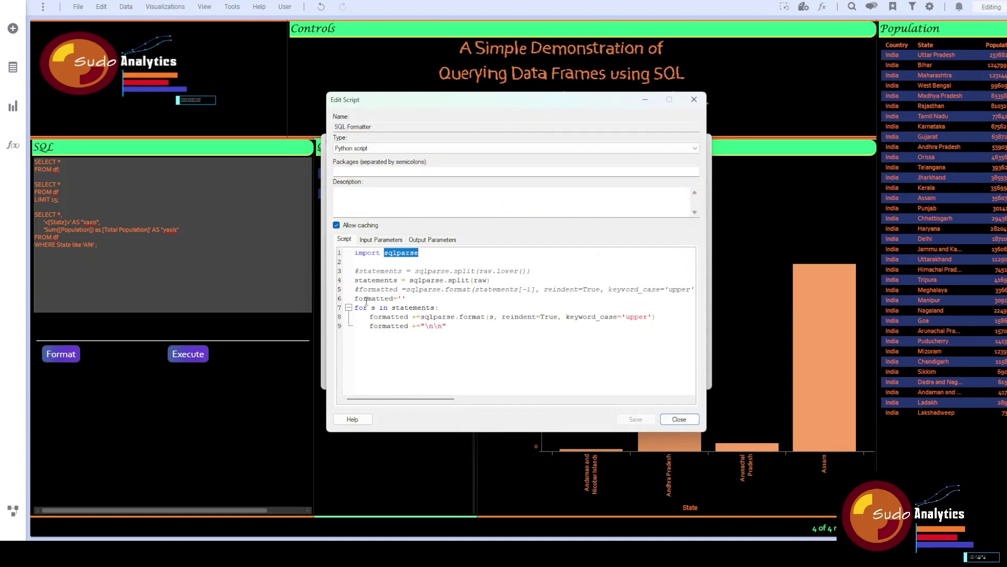
{"action": "left_click_drag", "start_coordinate": [407, 300], "coordinate": [340, 300]}
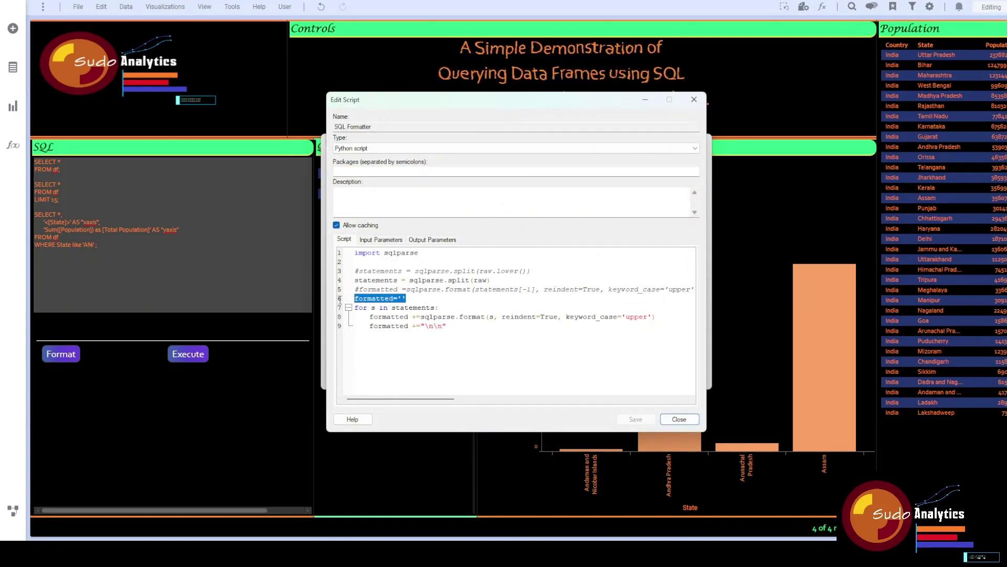
{"action": "double_click", "coordinate": [378, 281]}
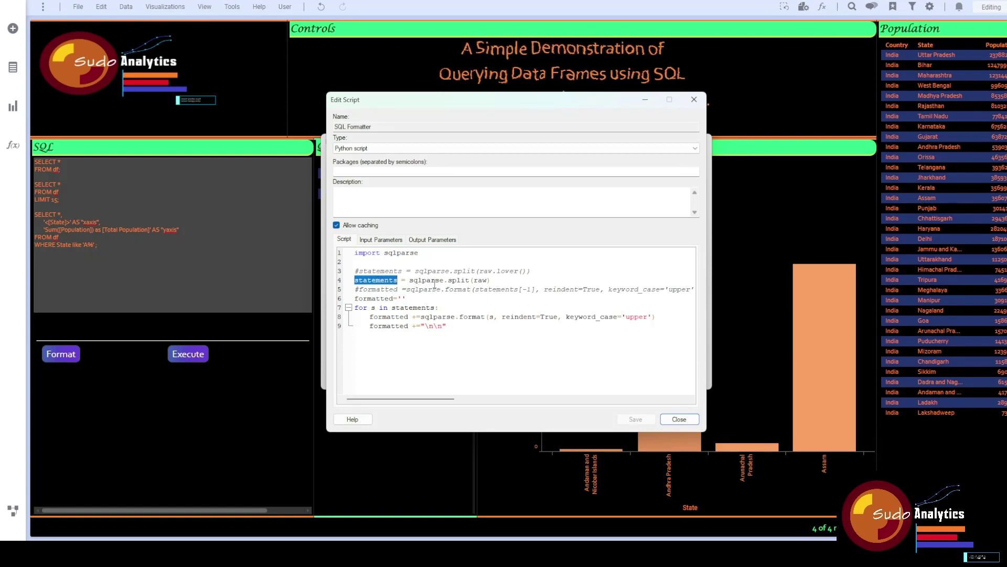
{"action": "double_click", "coordinate": [480, 280]}
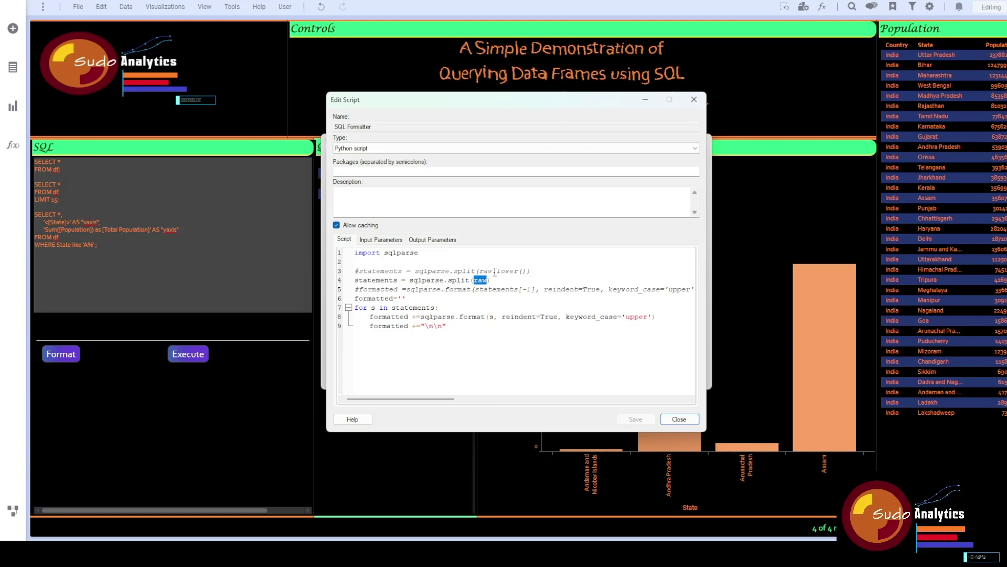
{"action": "double_click", "coordinate": [363, 281]}
{"action": "double_click", "coordinate": [372, 326]}
- Review the SQL Formatter script's raw input and formatted output parameters, and check how raw is mapped to a document property
{"action": "left_click", "coordinate": [383, 239]}
{"action": "left_click", "coordinate": [353, 277]}
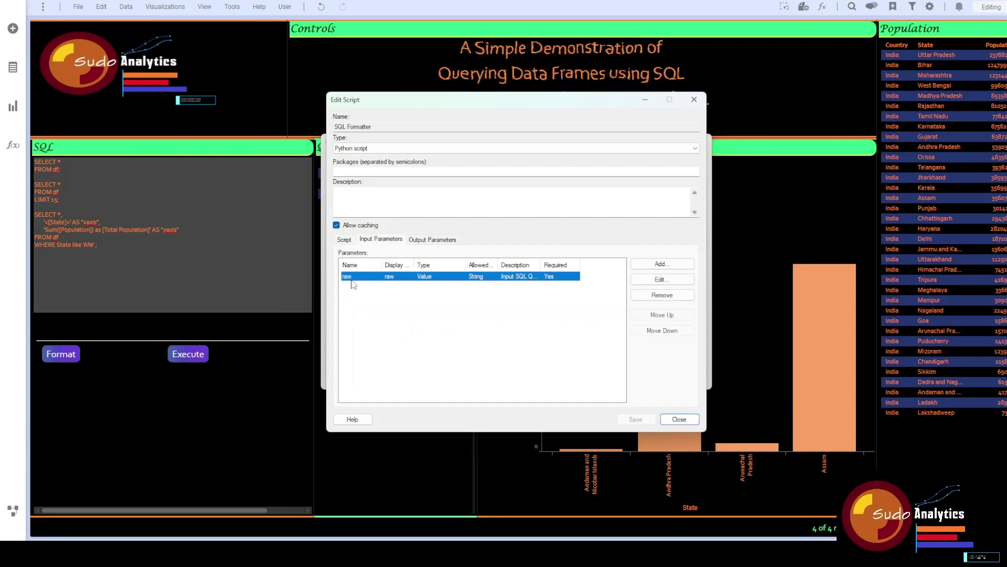
{"action": "left_click", "coordinate": [423, 241]}
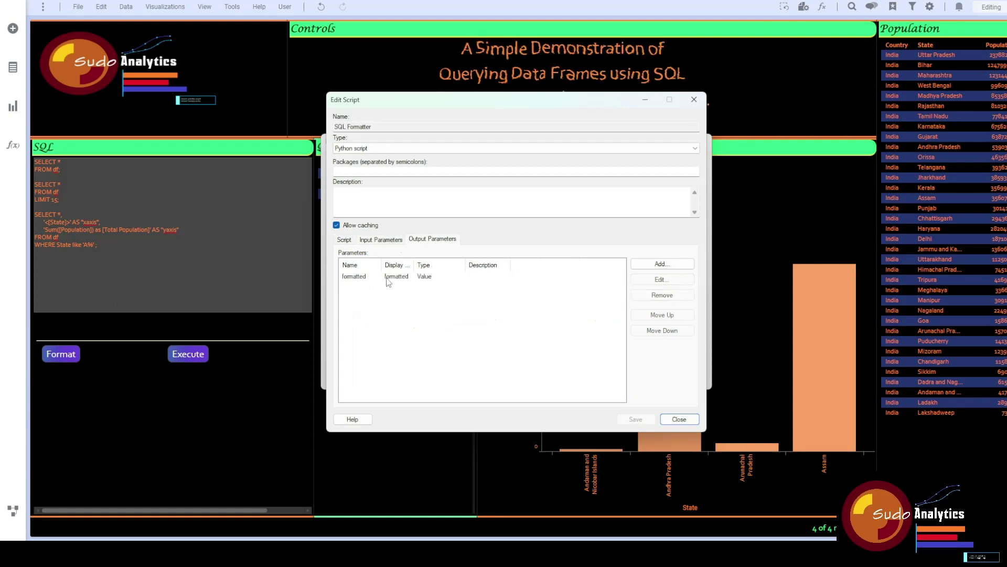
{"action": "left_click", "coordinate": [358, 277]}
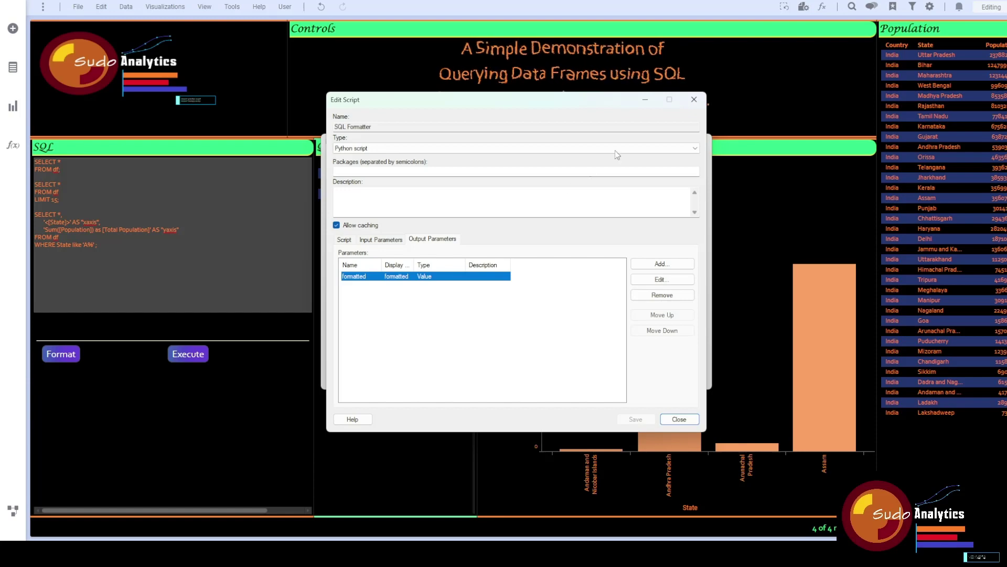
{"action": "left_click", "coordinate": [694, 100]}
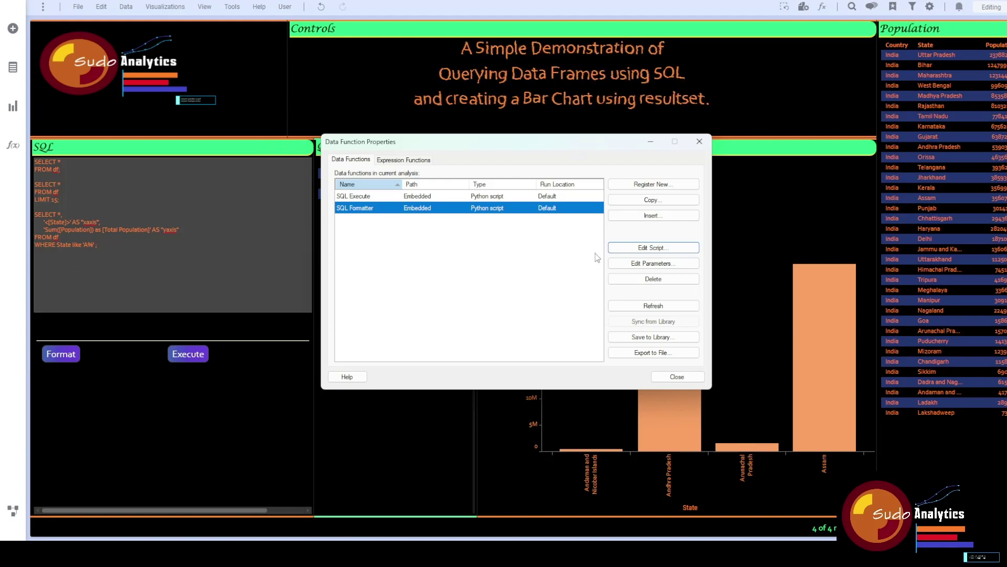
{"action": "left_click", "coordinate": [630, 263]}
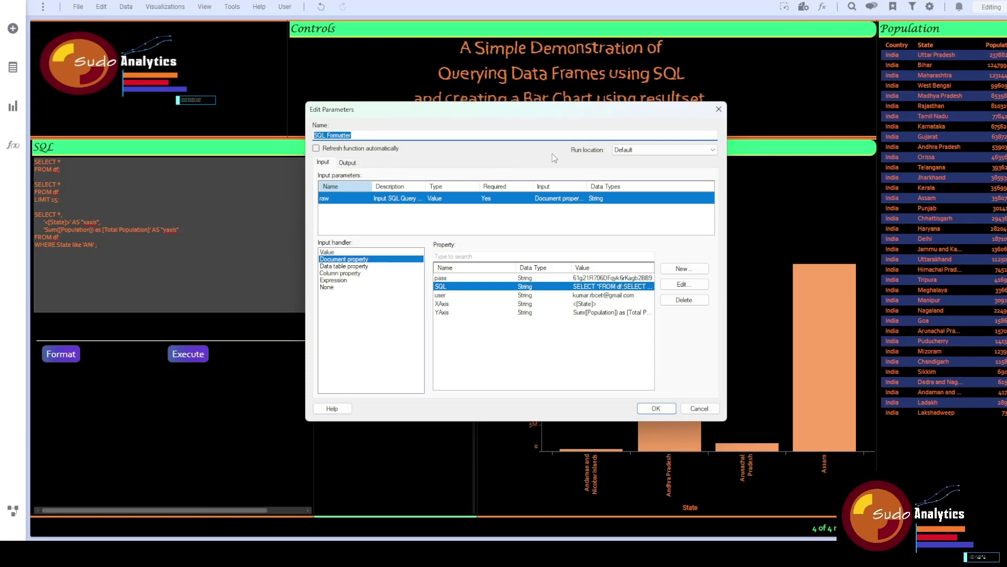
{"action": "left_click", "coordinate": [719, 108]}
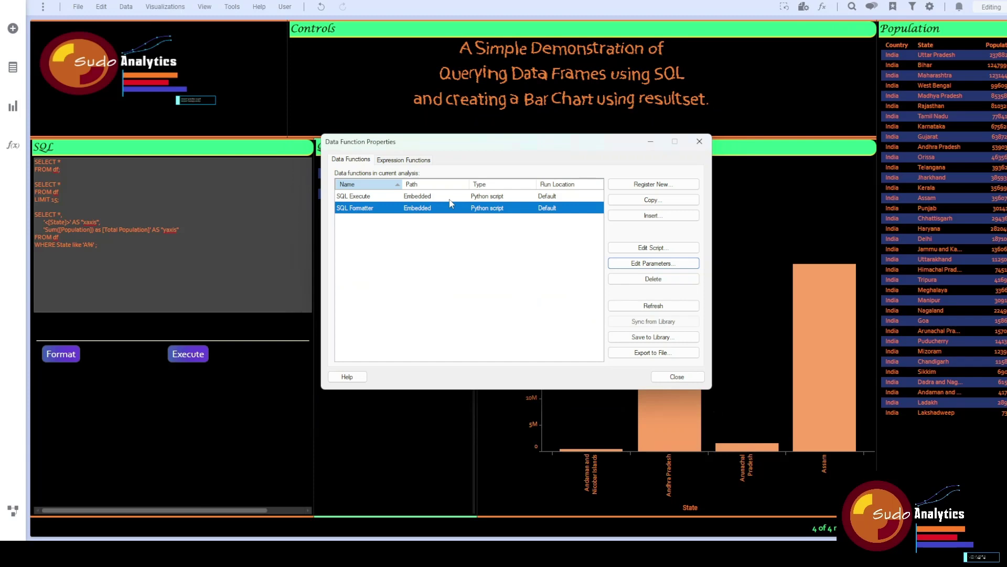
- Open the SQL Execute data function's script and enlarge the script editor window
{"action": "left_click", "coordinate": [355, 197]}
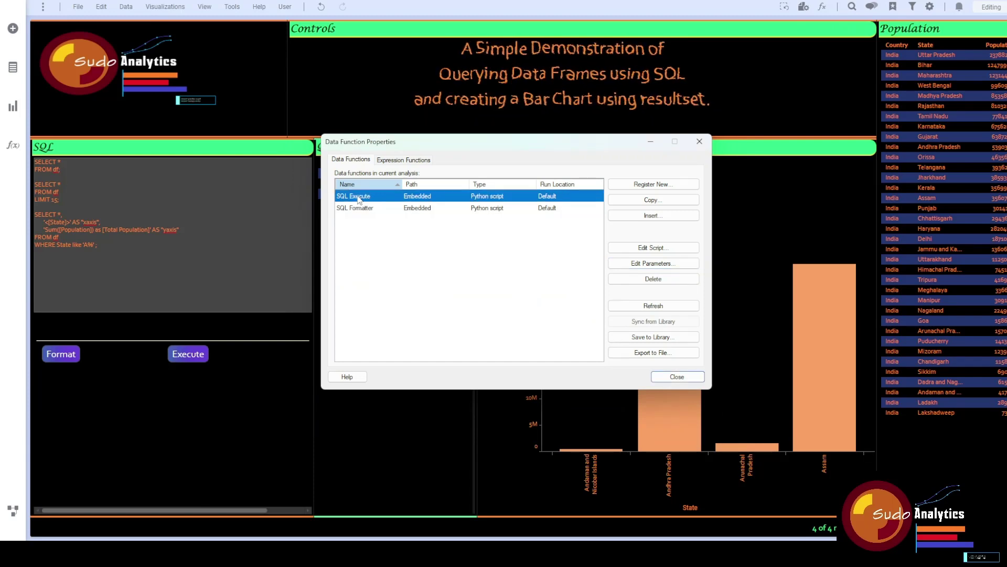
{"action": "left_click", "coordinate": [630, 247]}
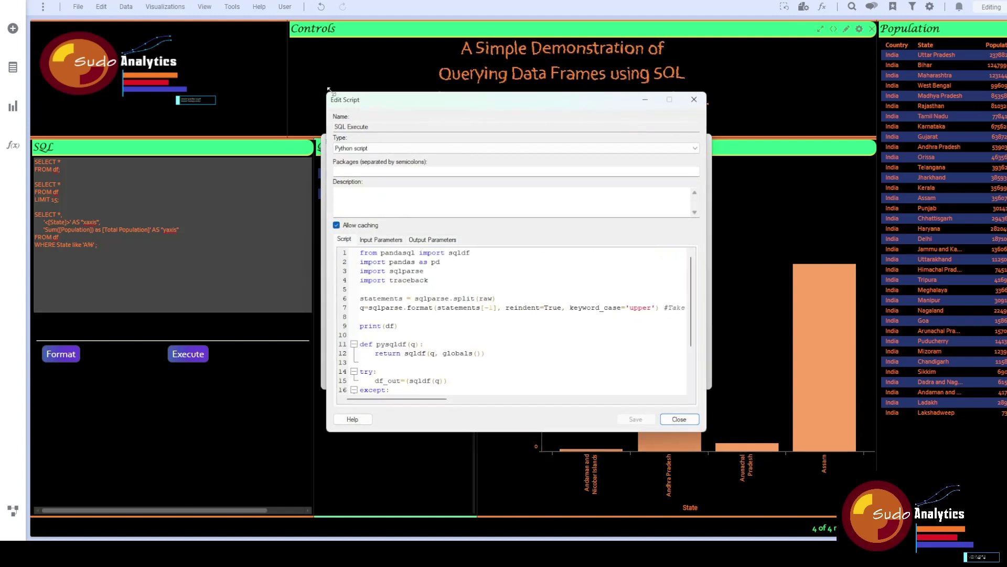
{"action": "left_click_drag", "start_coordinate": [327, 92], "coordinate": [197, 42]}
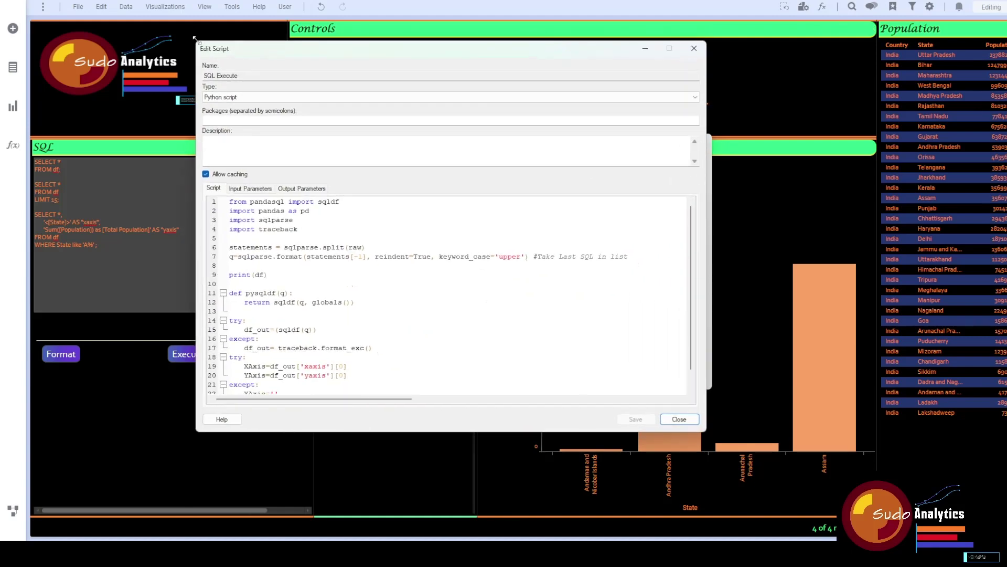
- Highlight the pandasql sqldf, pandas, sqlparse and traceback imports in the SQL Execute script to examine them
{"action": "left_click_drag", "start_coordinate": [356, 201], "coordinate": [214, 196]}
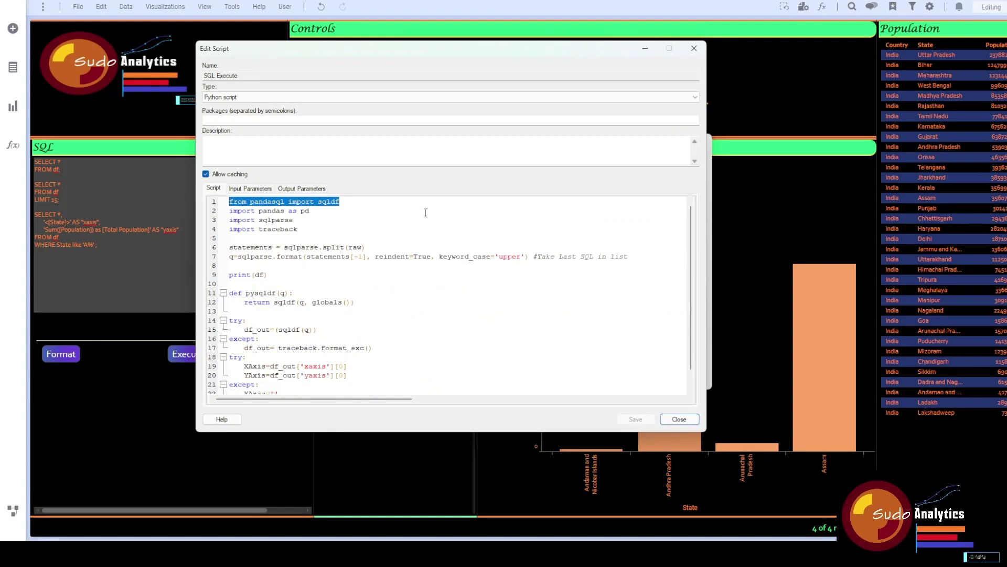
{"action": "double_click", "coordinate": [331, 202]}
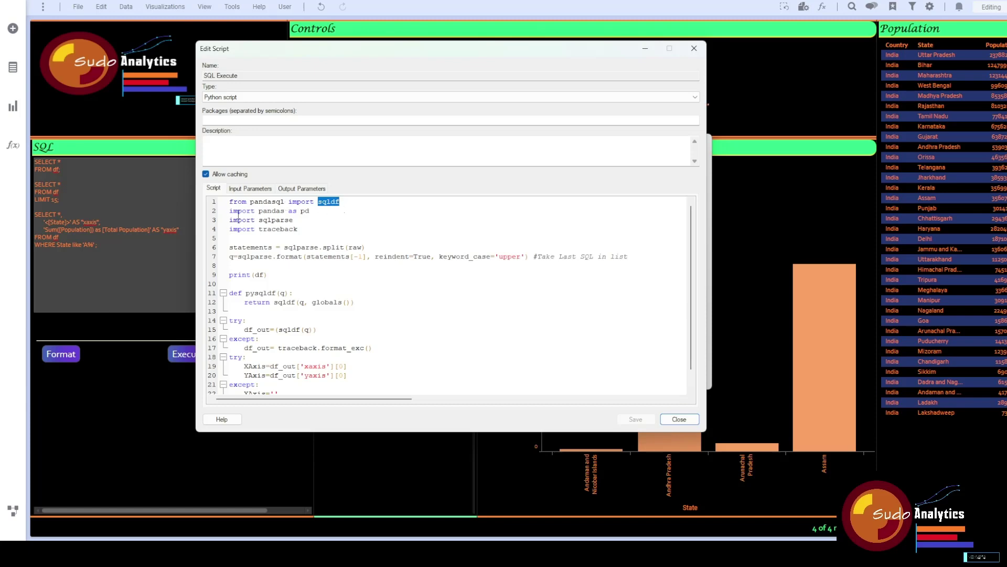
{"action": "left_click_drag", "start_coordinate": [231, 210], "coordinate": [356, 210]}
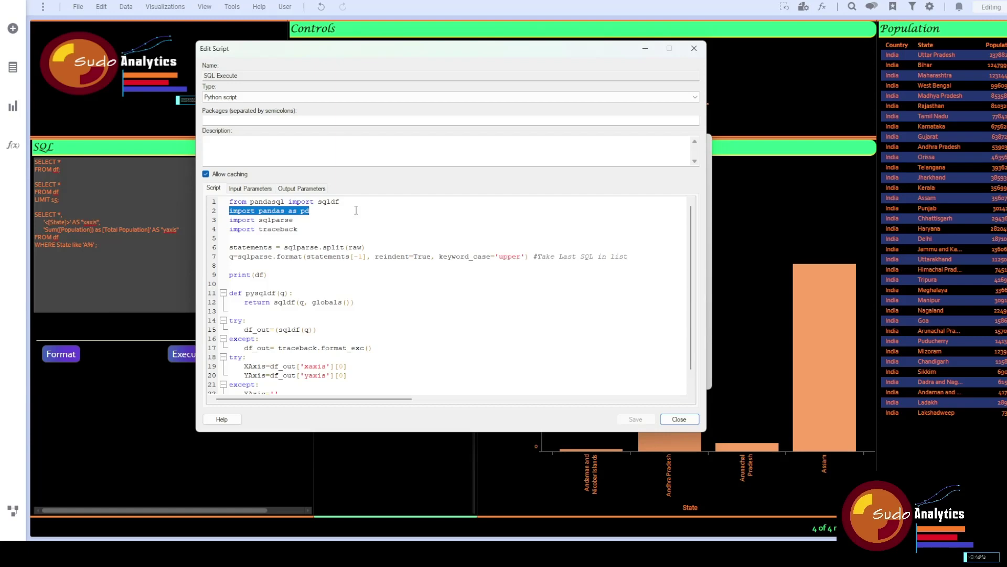
{"action": "double_click", "coordinate": [270, 221]}
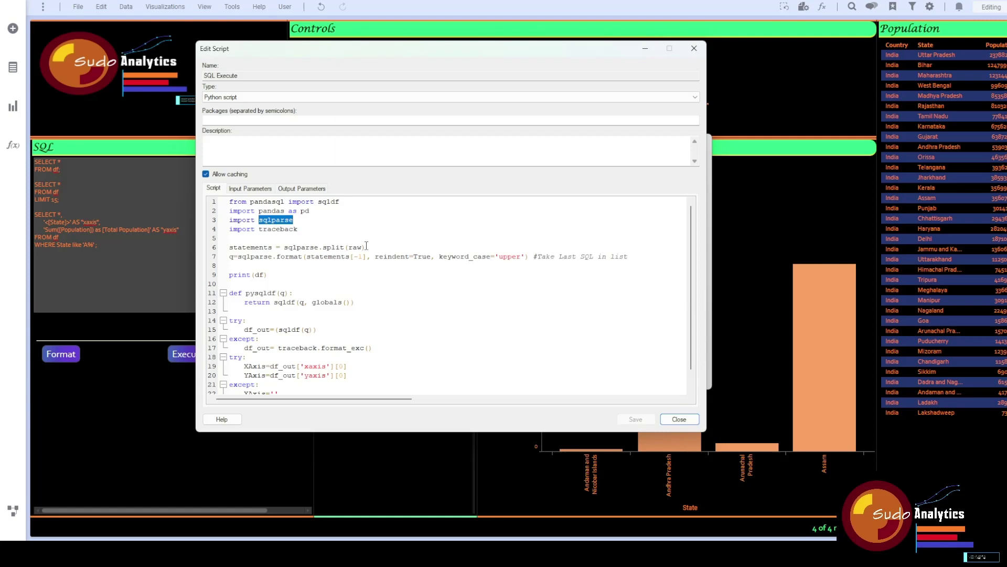
{"action": "double_click", "coordinate": [282, 229]}
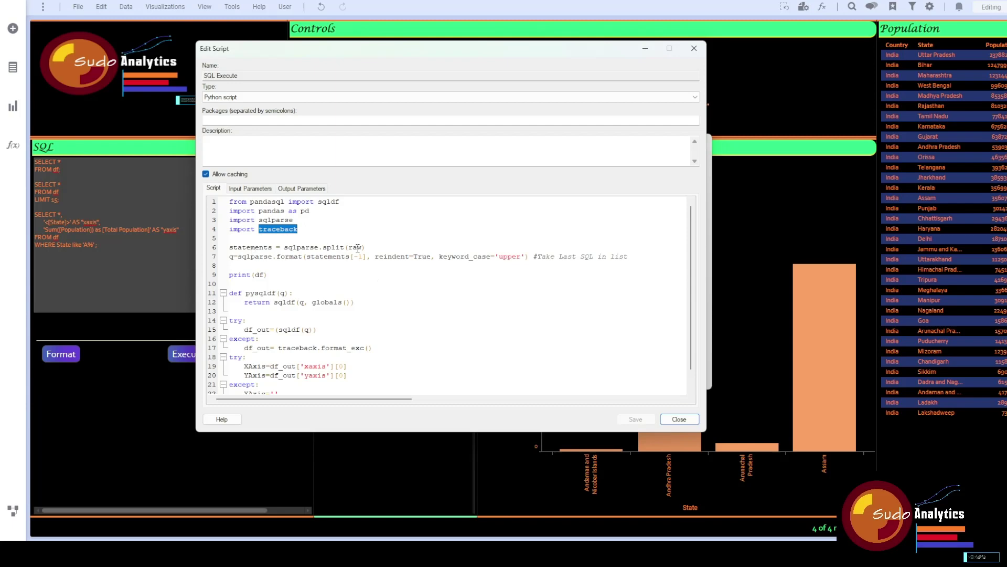
- Examine the raw variable, the statements[-1] selection, the print(df) line and the pysqldf function in the SQL Execute script
{"action": "double_click", "coordinate": [357, 247]}
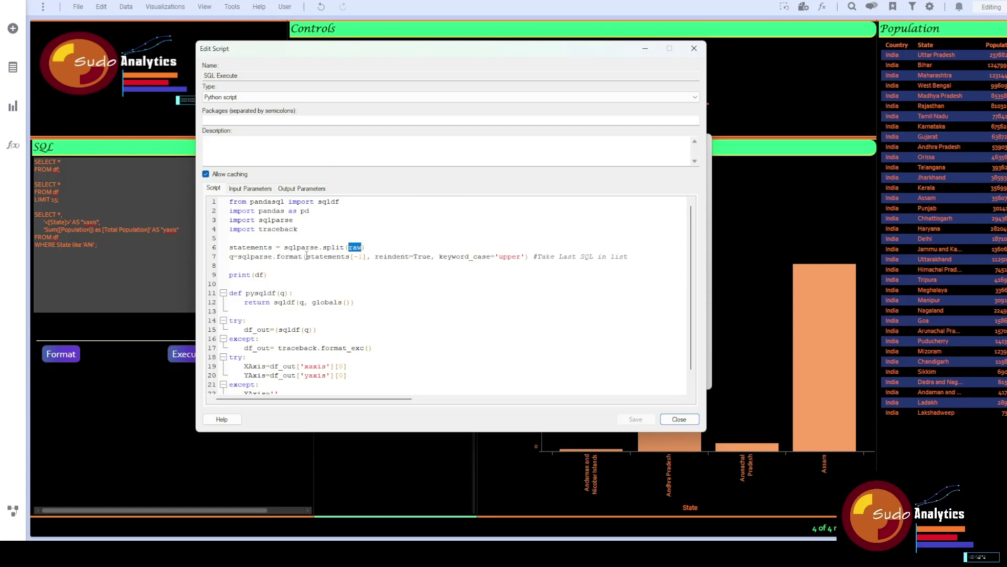
{"action": "left_click_drag", "start_coordinate": [307, 256], "coordinate": [369, 259]}
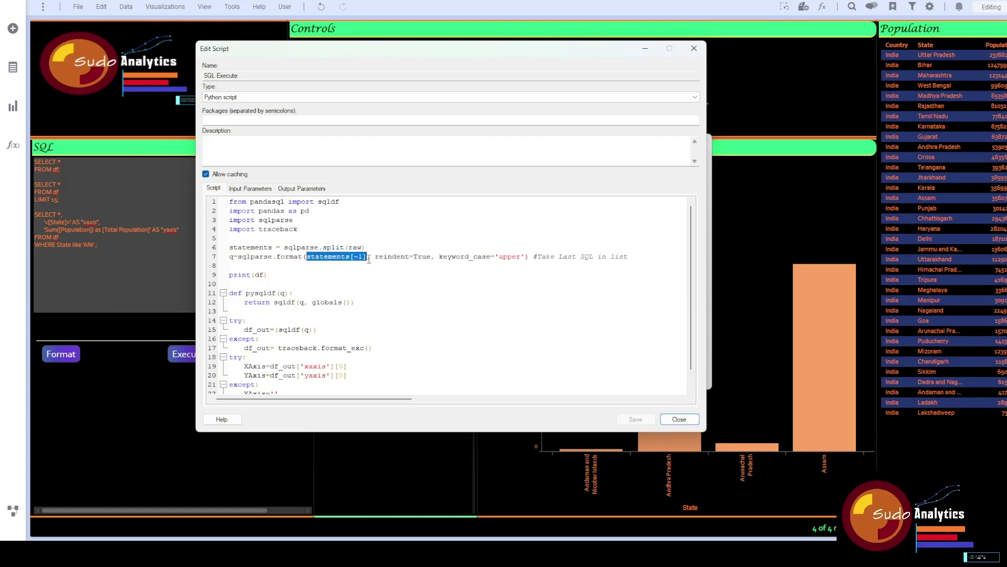
{"action": "left_click", "coordinate": [333, 282]}
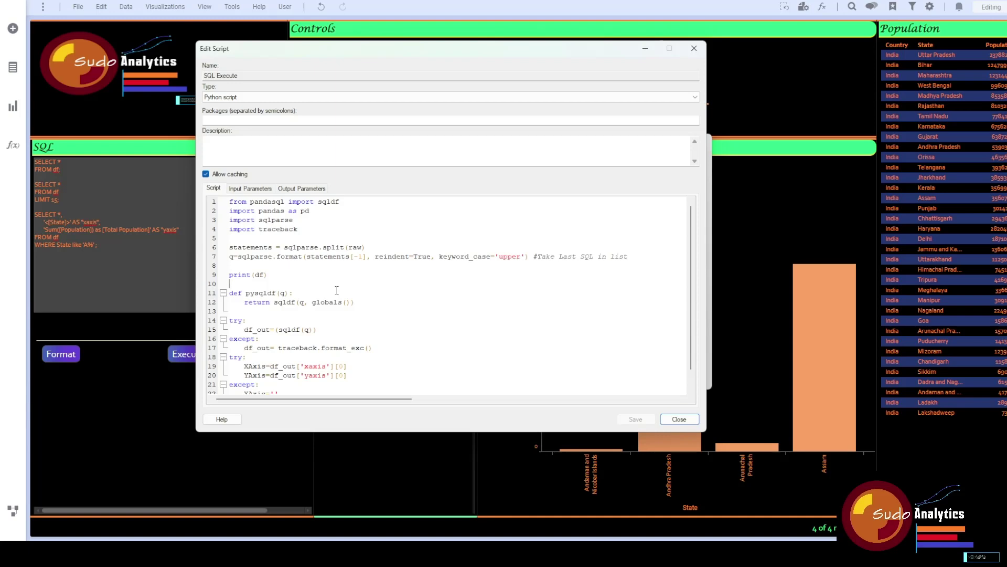
{"action": "triple_click", "coordinate": [231, 276]}
{"action": "left_click", "coordinate": [231, 274]}
{"action": "scroll", "coordinate": [301, 285], "scroll_direction": "down", "scroll_amount": 1}
{"action": "double_click", "coordinate": [270, 276]}
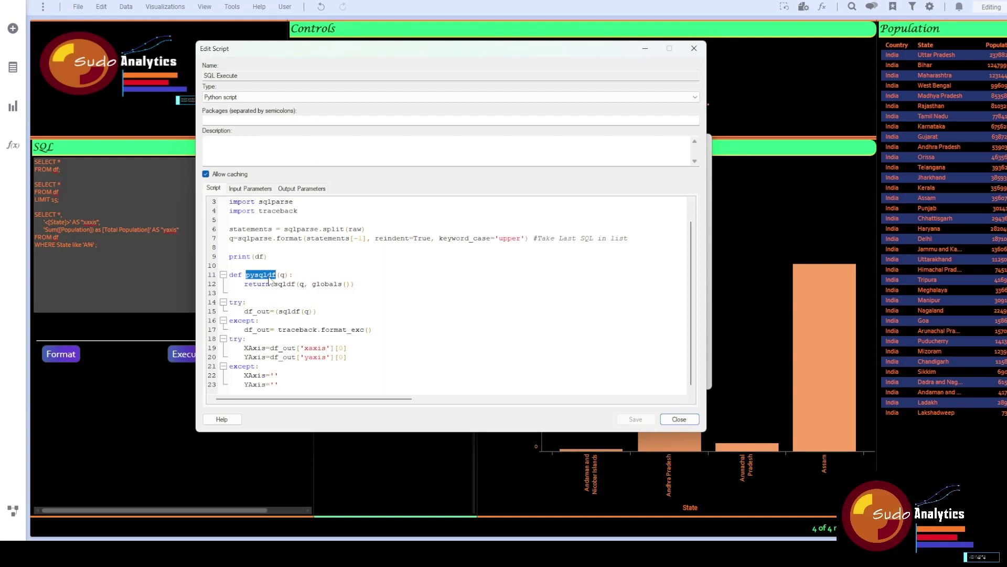
- Inspect the df table in SQL Execute's input parameters and return to the script code
{"action": "left_click", "coordinate": [263, 191]}
{"action": "left_click", "coordinate": [255, 226]}
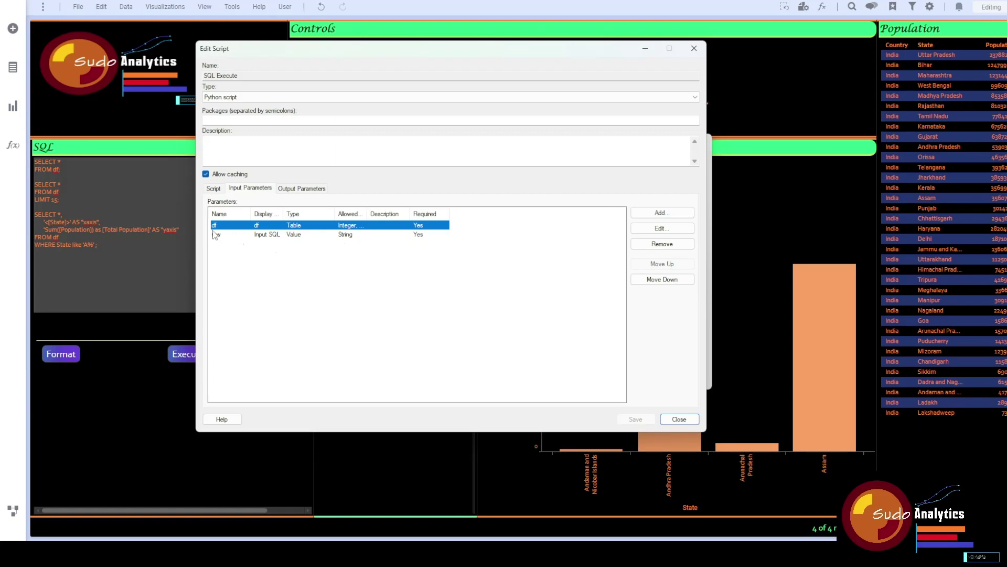
{"action": "left_click", "coordinate": [216, 190]}
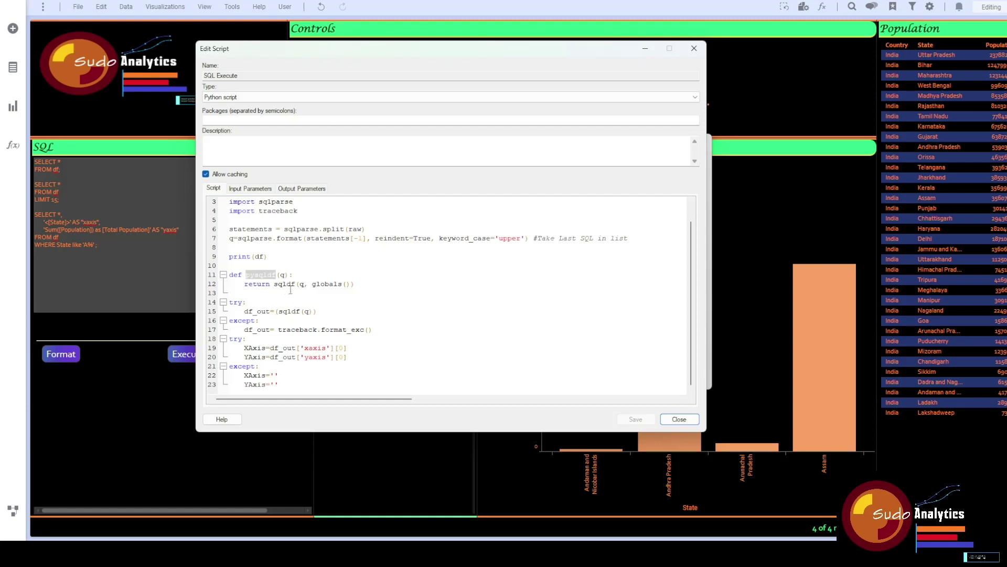
- Examine how the script passes the query q to sqldf, stores df_out, and builds q with sqlparse.format
{"action": "double_click", "coordinate": [282, 274]}
{"action": "left_click", "coordinate": [264, 273]}
{"action": "double_click", "coordinate": [255, 313]}
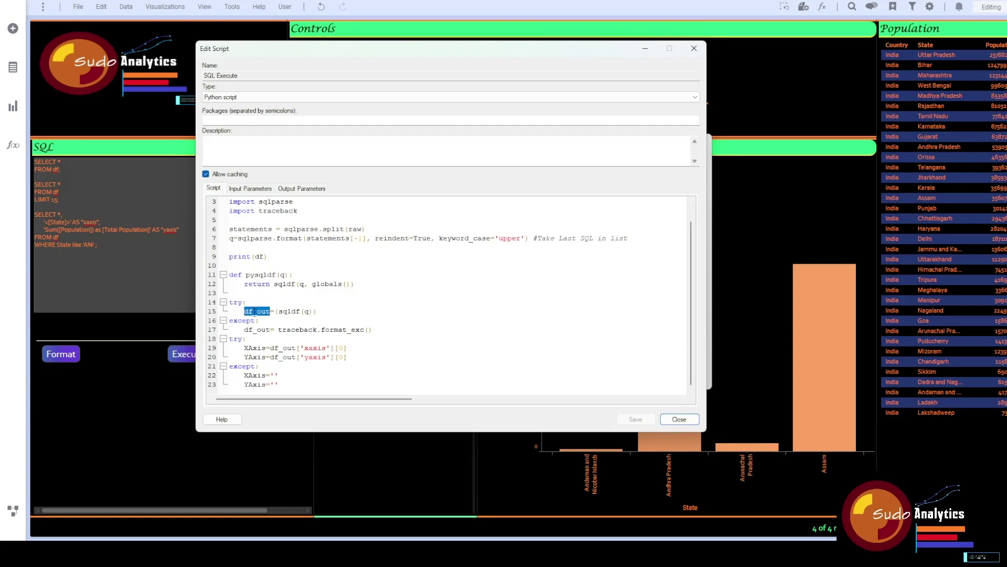
{"action": "double_click", "coordinate": [306, 312]}
{"action": "left_click_drag", "start_coordinate": [233, 238], "coordinate": [655, 233]}
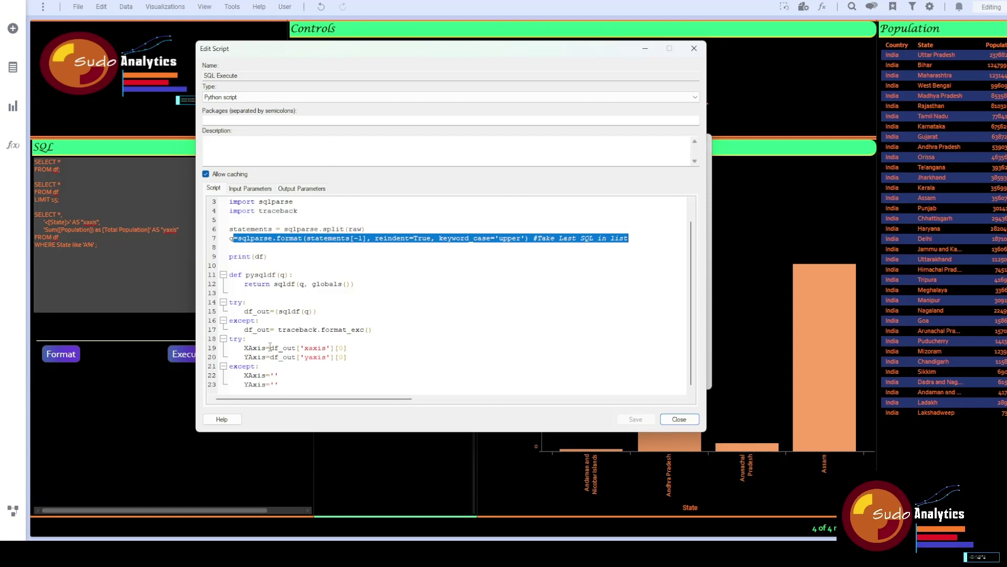
- Examine the XAxis and YAxis assignments, comparing them with the xaxis alias in the SQL query and their empty-string fallbacks
{"action": "double_click", "coordinate": [251, 347]}
{"action": "double_click", "coordinate": [254, 358]}
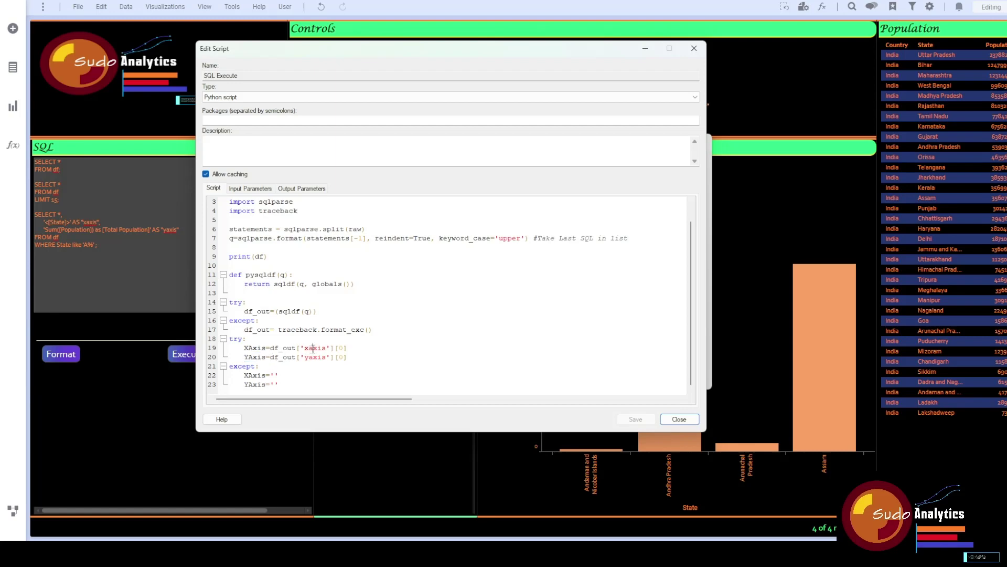
{"action": "double_click", "coordinate": [314, 348]}
{"action": "double_click", "coordinate": [315, 357]}
{"action": "left_click_drag", "start_coordinate": [44, 221], "coordinate": [110, 220]}
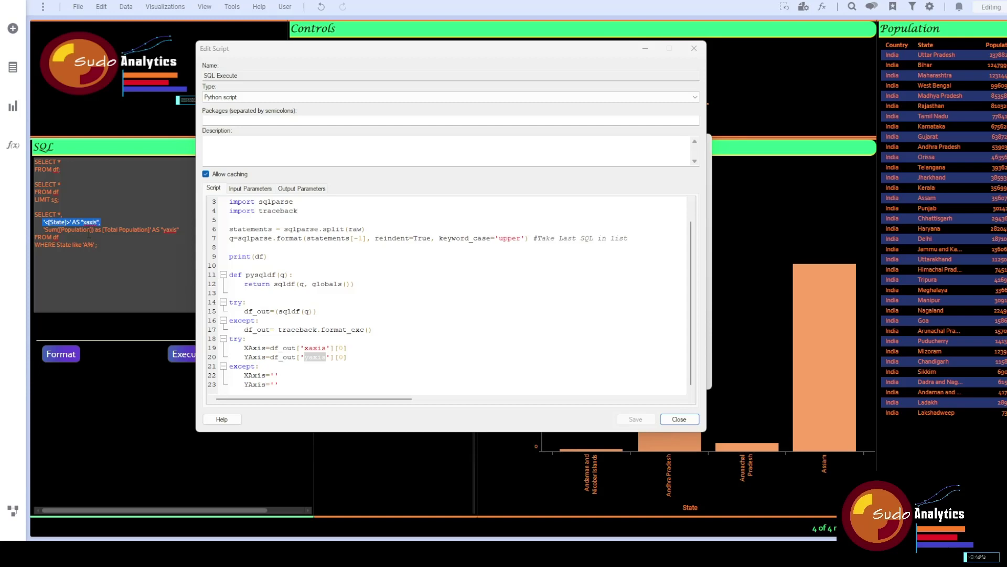
{"action": "double_click", "coordinate": [258, 349]}
{"action": "double_click", "coordinate": [257, 357]}
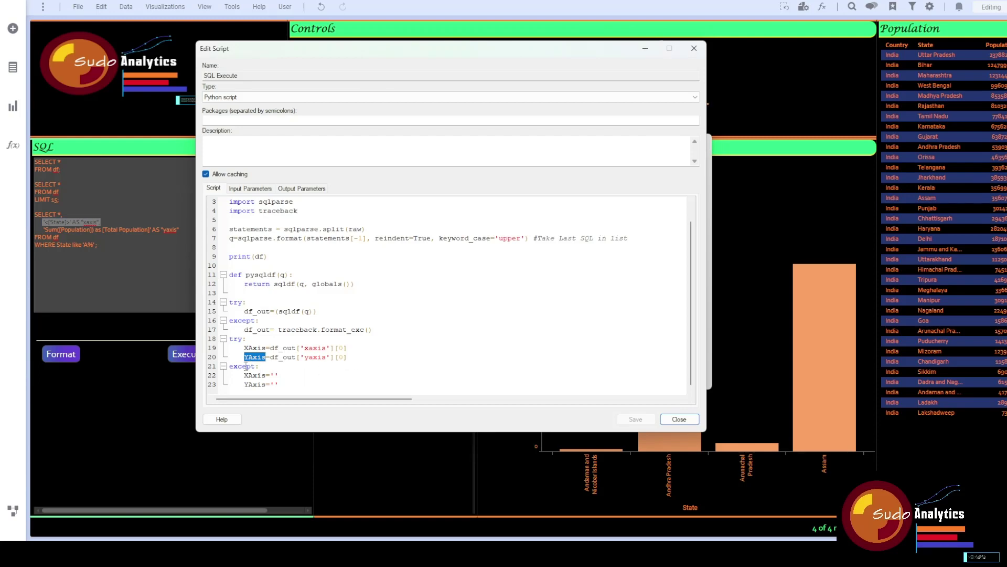
{"action": "double_click", "coordinate": [255, 375]}
{"action": "left_click_drag", "start_coordinate": [266, 385], "coordinate": [278, 384]}
- Review SQL Execute's output parameters, and return to the dashboard to highlight the last SELECT query in the SQL area
{"action": "left_click", "coordinate": [307, 189]}
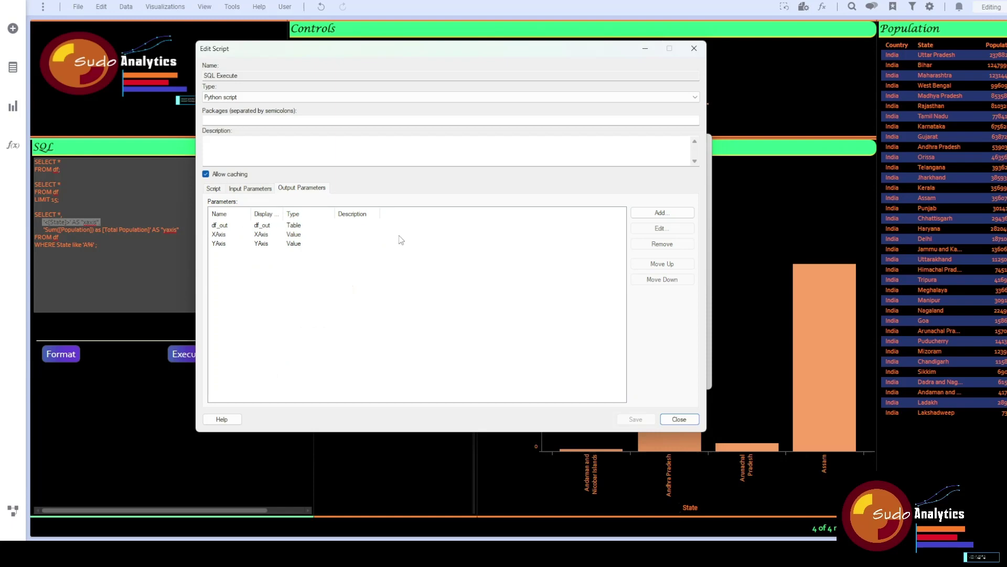
{"action": "left_click", "coordinate": [679, 419]}
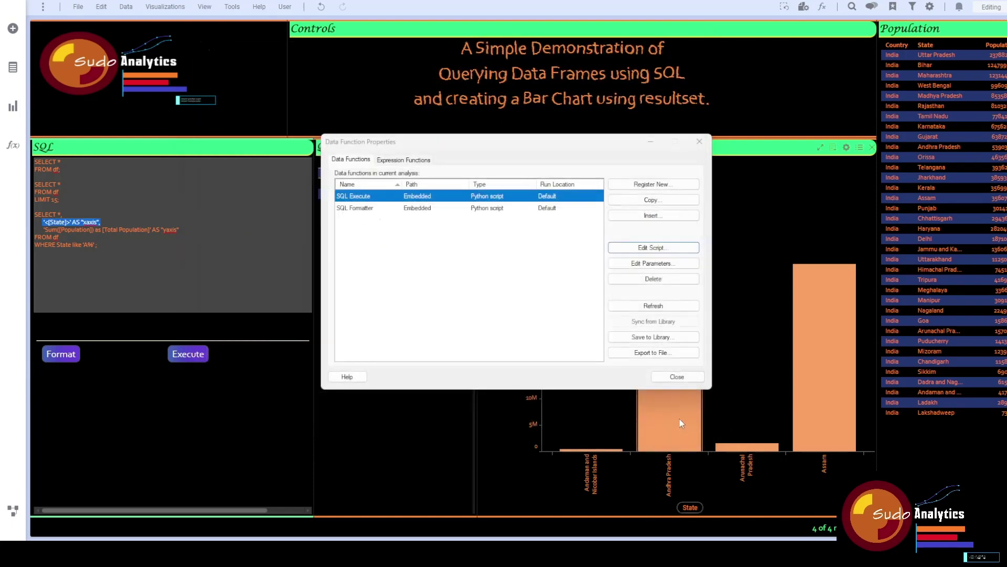
{"action": "left_click", "coordinate": [675, 378]}
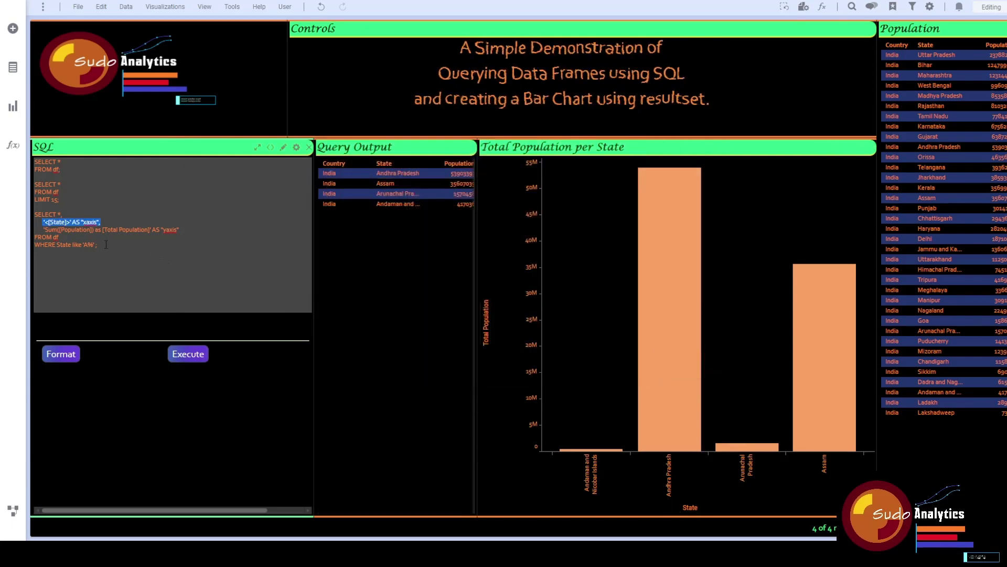
{"action": "left_click_drag", "start_coordinate": [106, 244], "coordinate": [27, 216]}
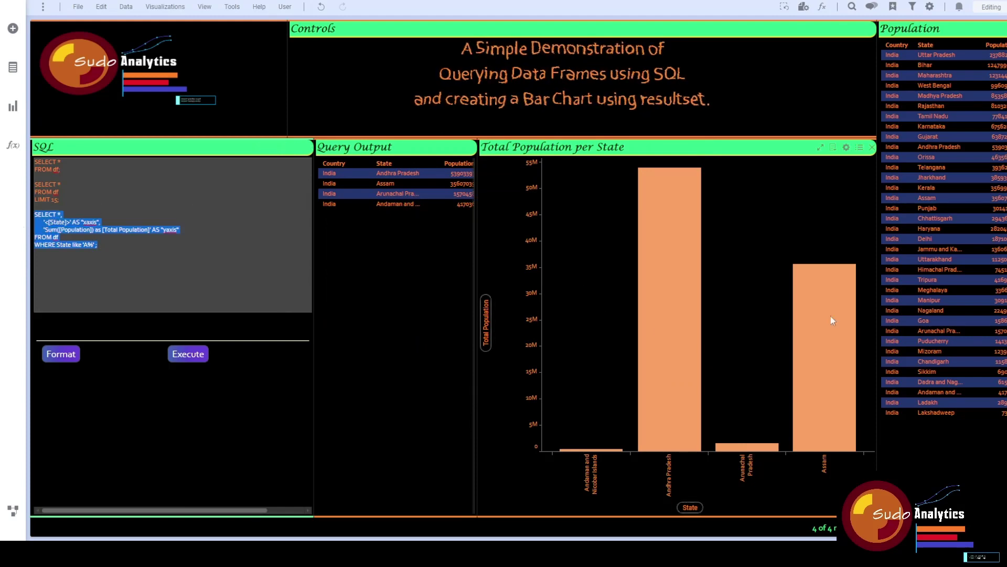